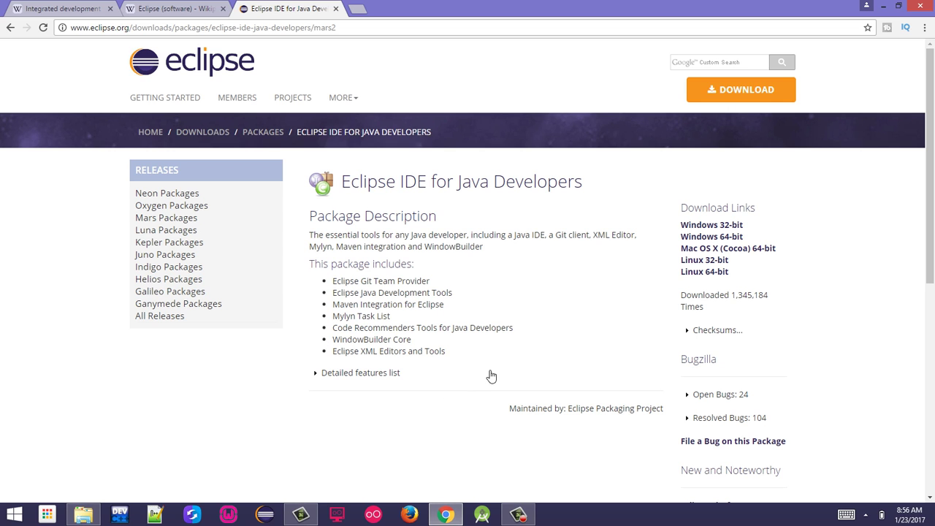
pyautogui.click(520, 516)
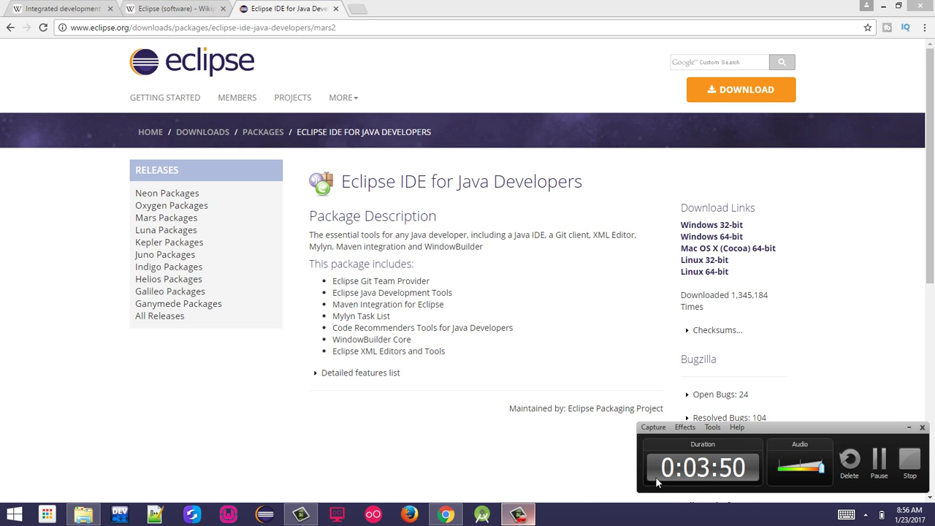
pyautogui.click(879, 463)
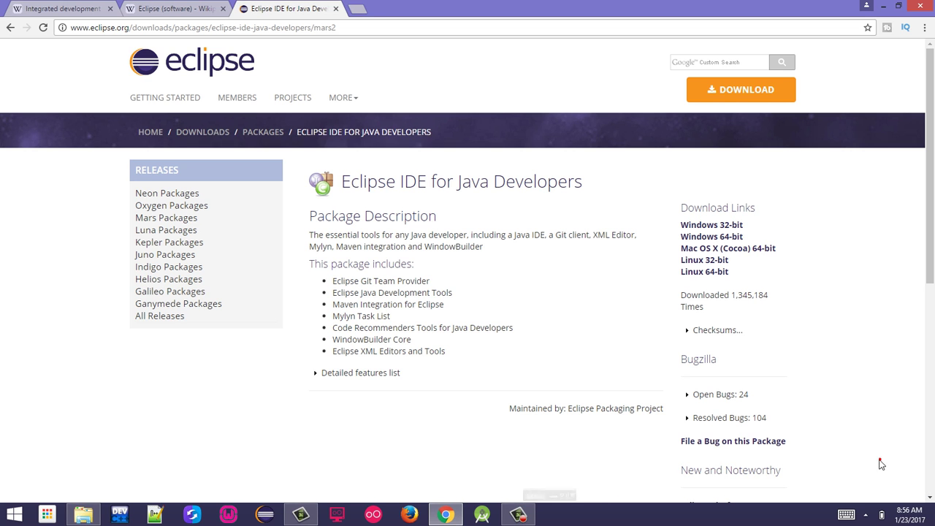
# Download the Windows 64-bit version of Eclipse IDE for Java Developers from the Mars 2 packages.
pyautogui.click(164, 220)
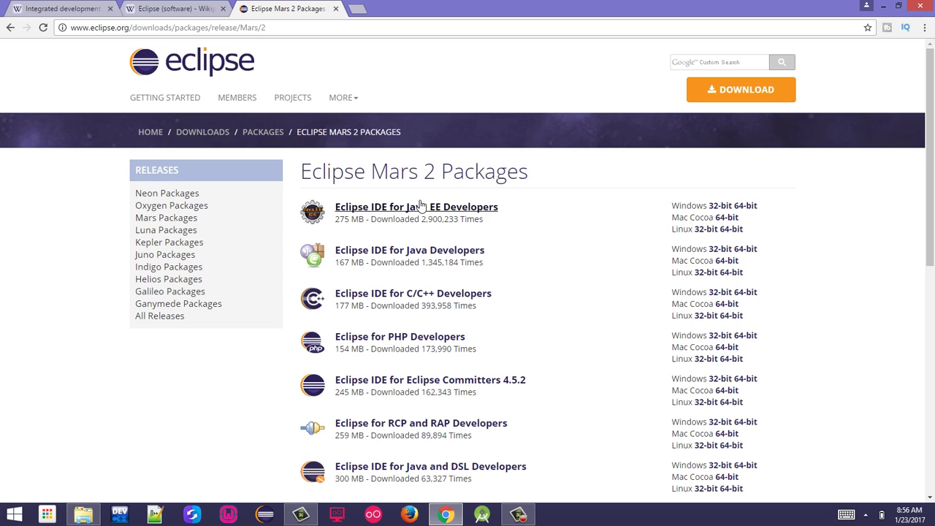
pyautogui.click(409, 251)
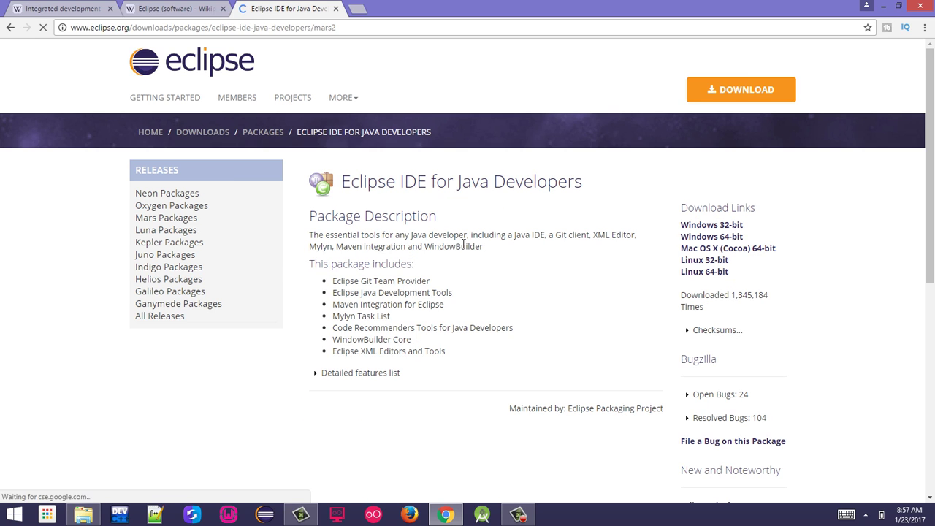
pyautogui.click(713, 240)
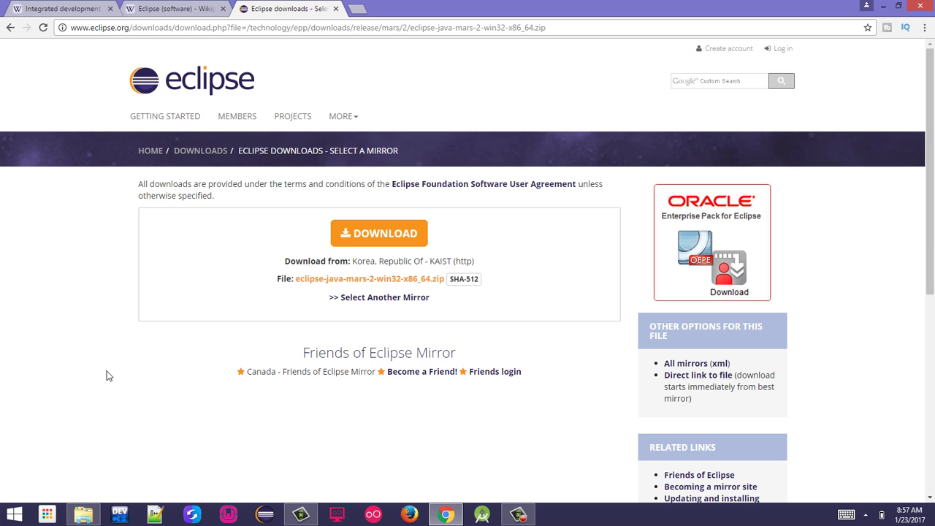
pyautogui.click(370, 234)
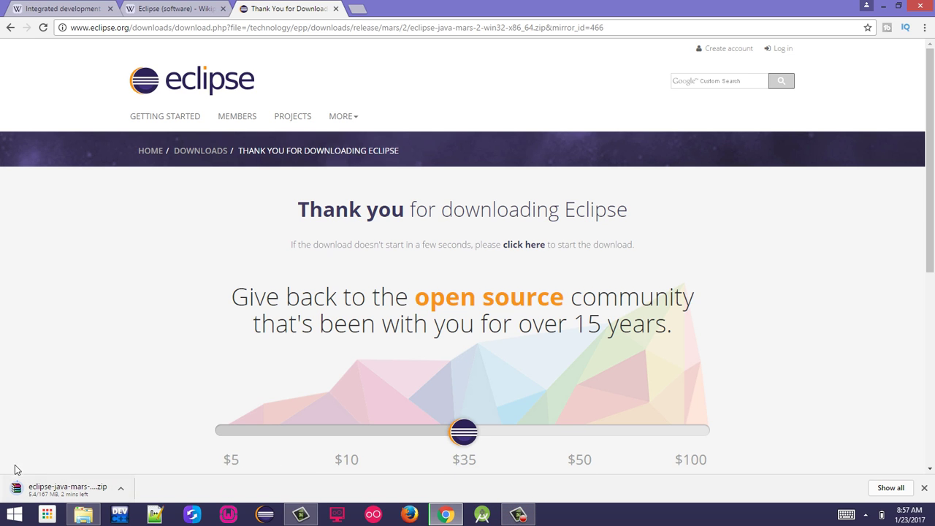
pyautogui.click(520, 514)
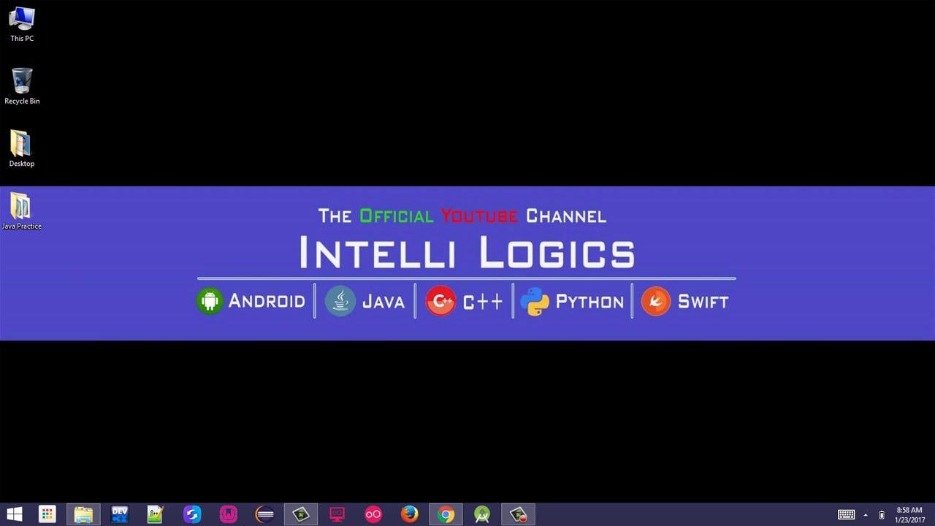
# Extract the eclipse-java-mars-2-win32-x86_64 archive directly into the Downloads folder using File Explorer.
pyautogui.click(83, 514)
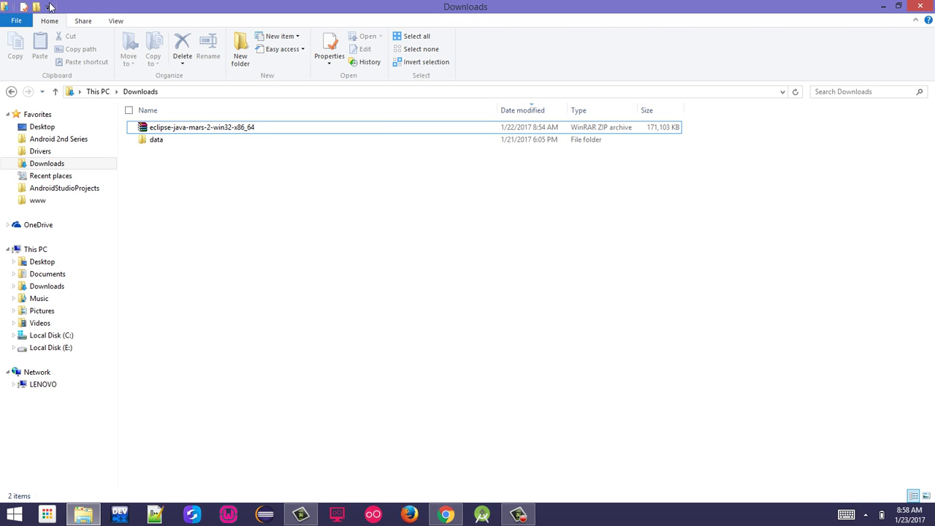
pyautogui.click(56, 163)
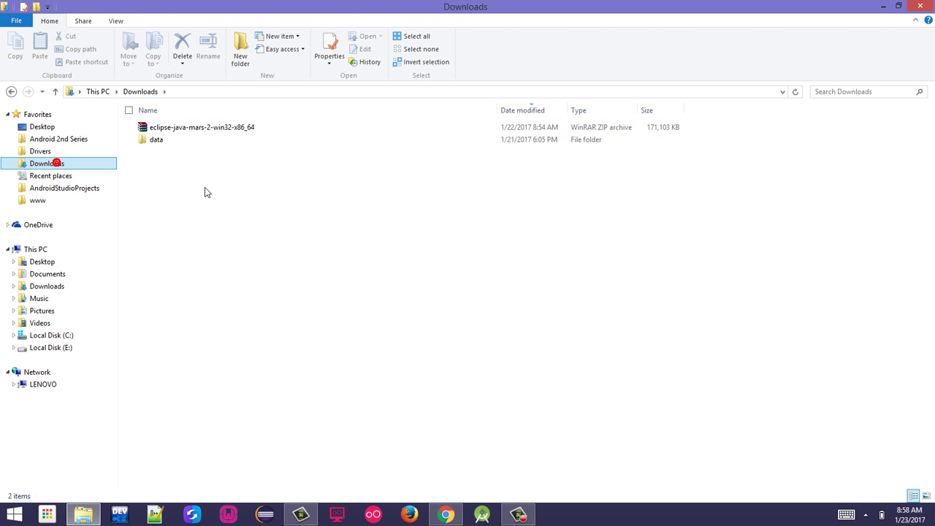
pyautogui.rightClick(212, 131)
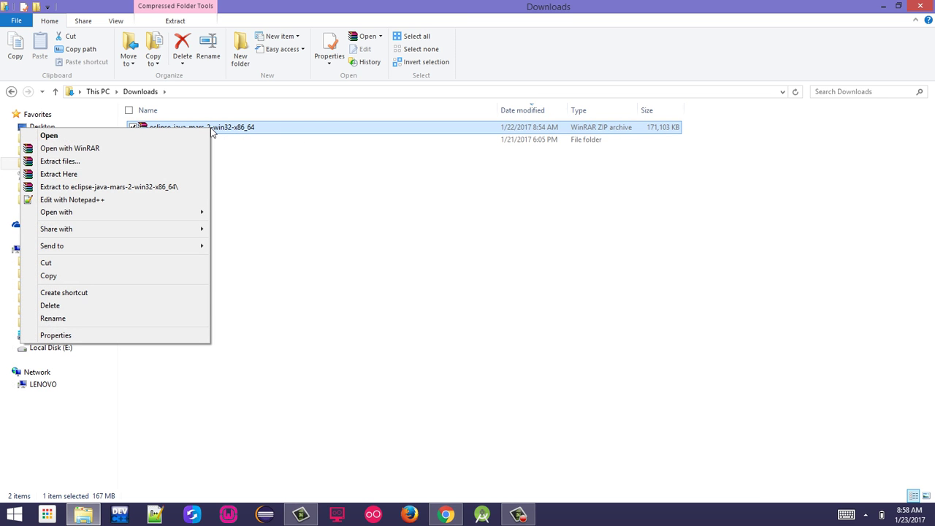
pyautogui.click(81, 174)
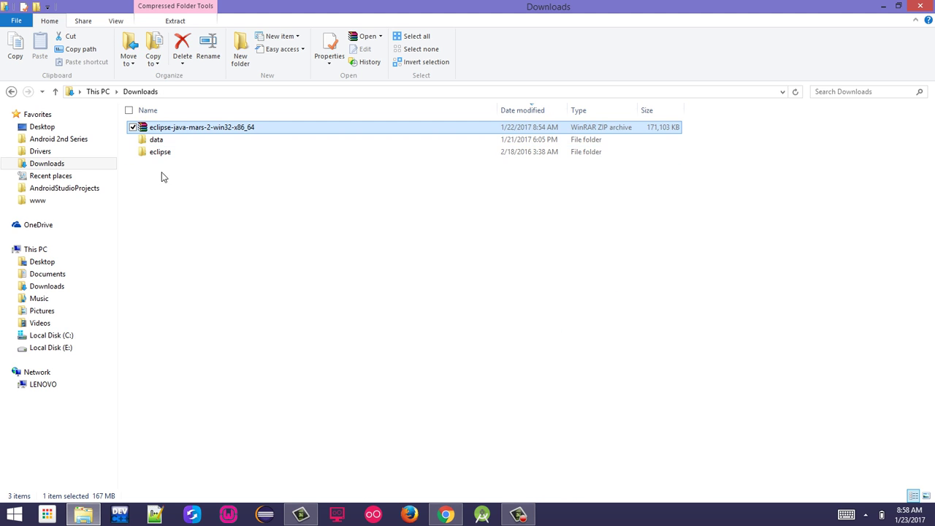
pyautogui.click(161, 177)
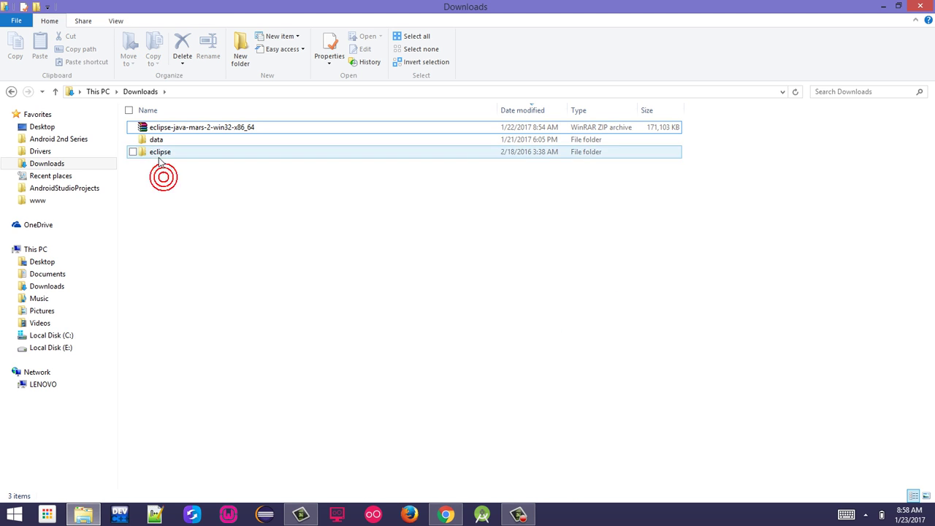
# Copy the extracted eclipse folder to the desktop and place it in the icon column below Java Practice.
pyautogui.rightClick(156, 153)
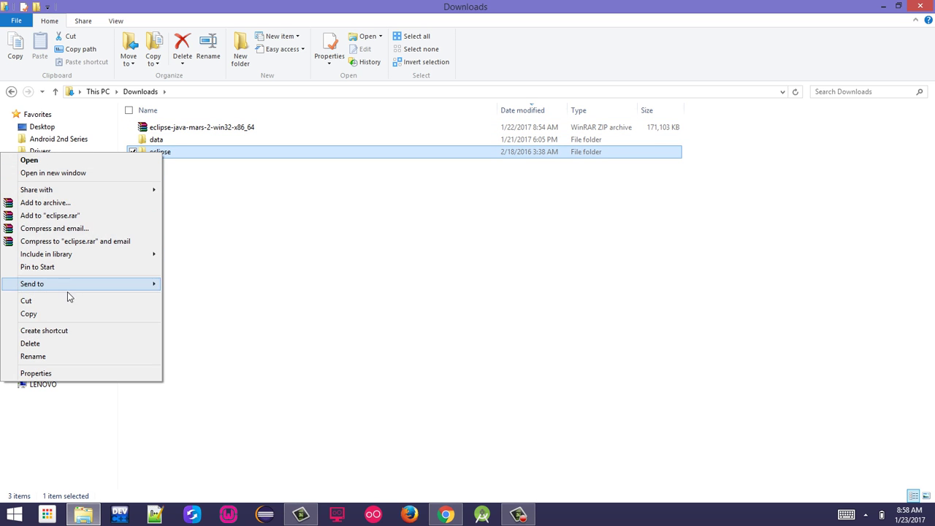
pyautogui.click(57, 315)
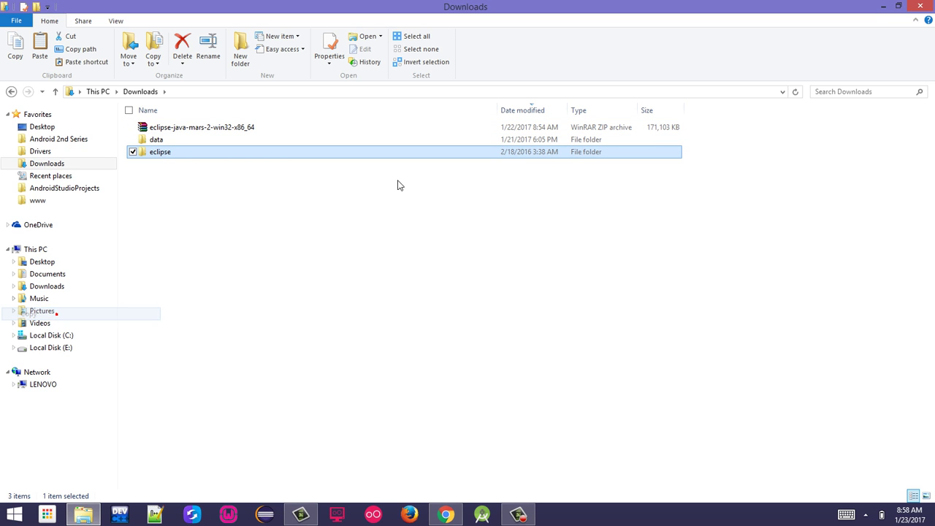
pyautogui.click(884, 8)
pyautogui.rightClick(399, 97)
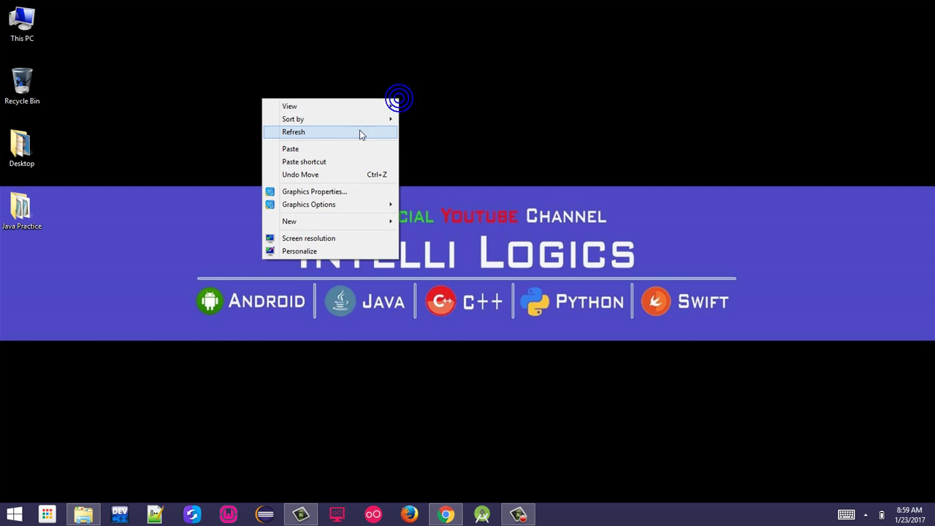
pyautogui.click(301, 145)
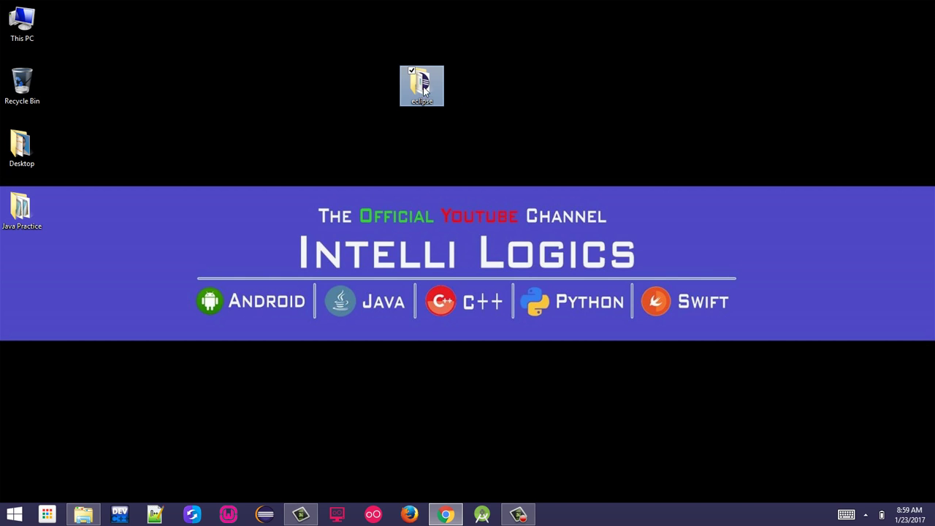
pyautogui.moveTo(422, 91); pyautogui.dragTo(22, 394)
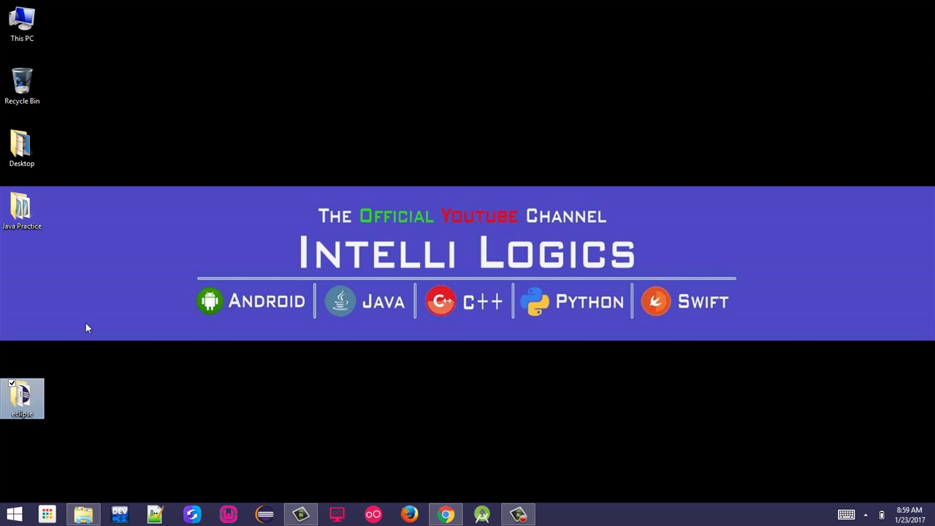
# Launch the eclipse application from the eclipse folder on the desktop.
pyautogui.doubleClick(22, 398)
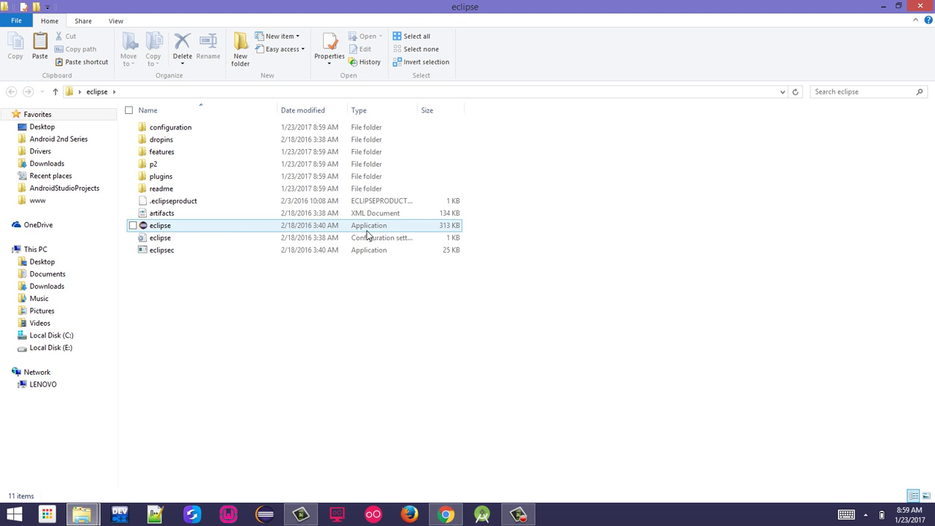
pyautogui.doubleClick(162, 226)
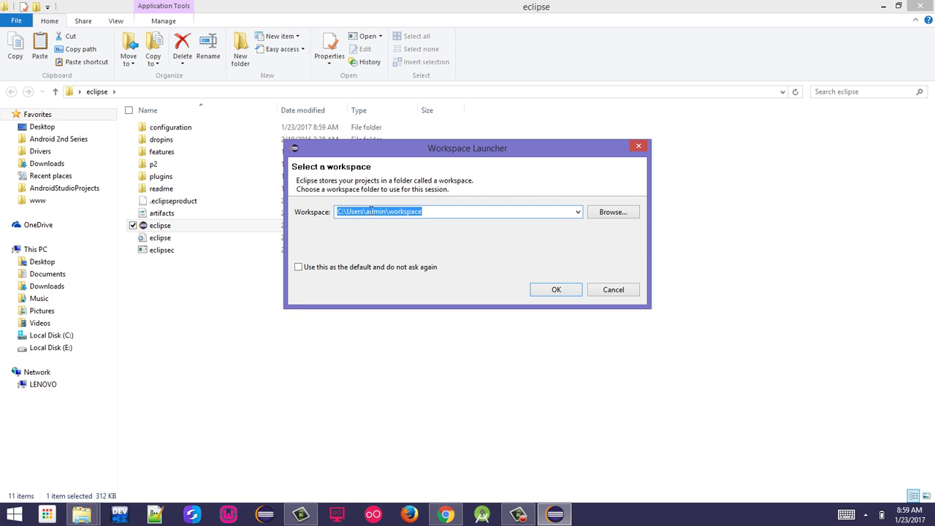
# Set the workspace to C:\Users\admin\Desktop\workspace, make it the default without asking again, and continue the launch.
pyautogui.click(463, 212)
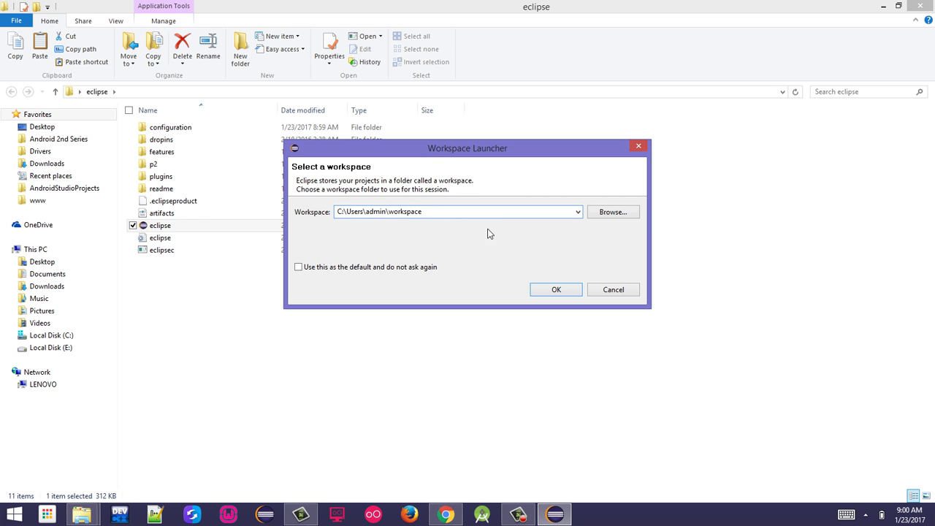
pyautogui.click(602, 214)
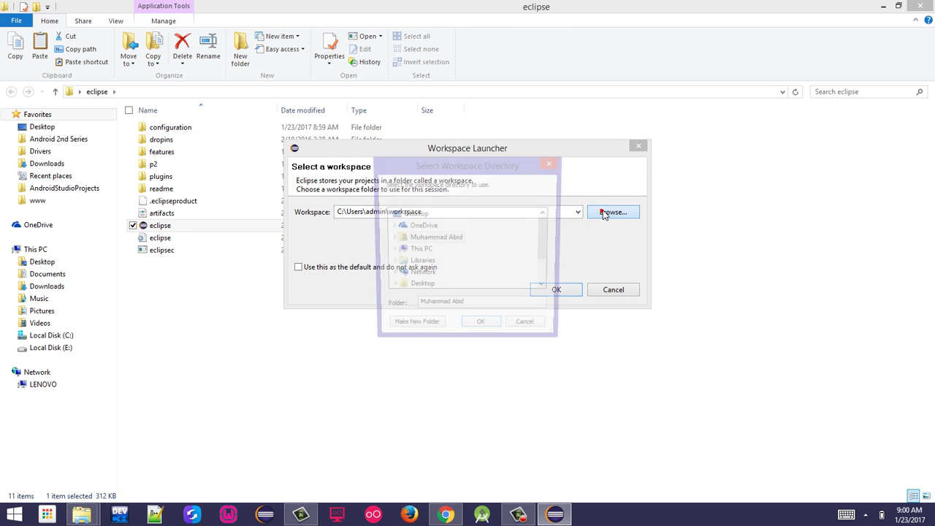
pyautogui.click(427, 218)
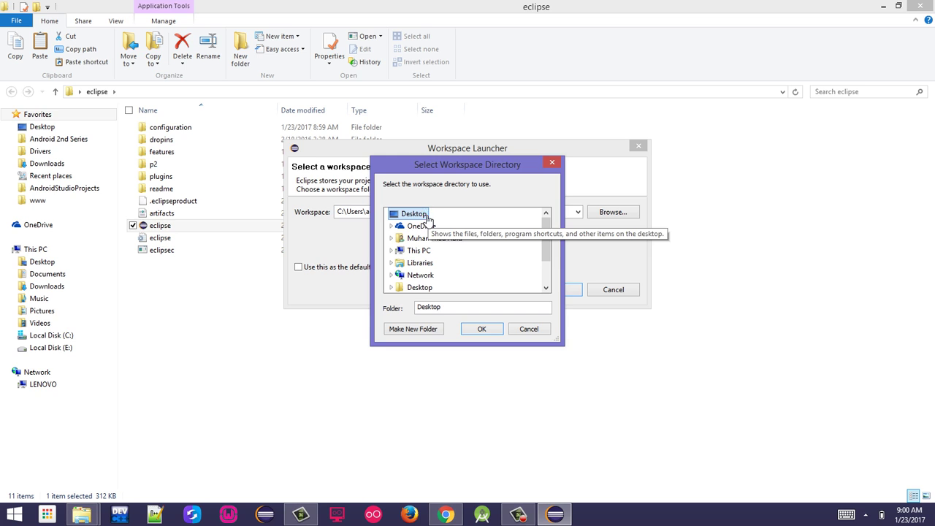
pyautogui.click(483, 329)
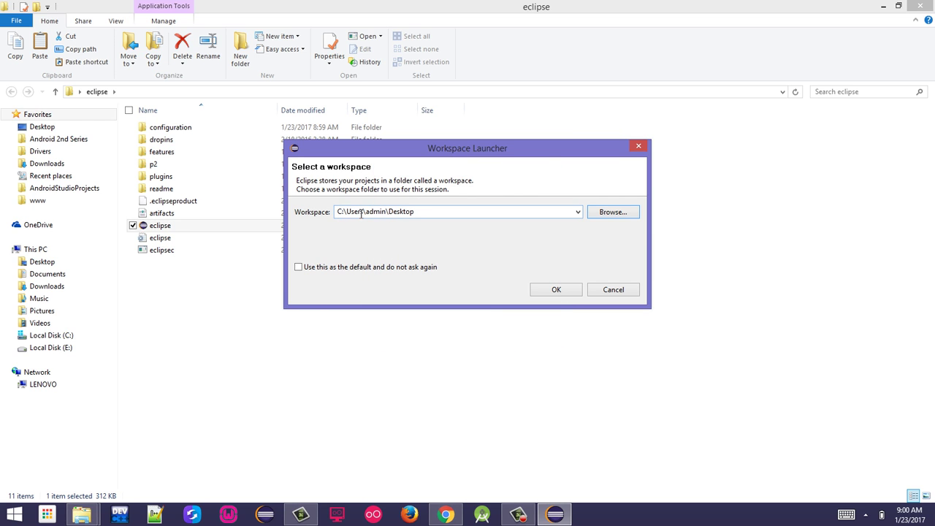
pyautogui.doubleClick(426, 212)
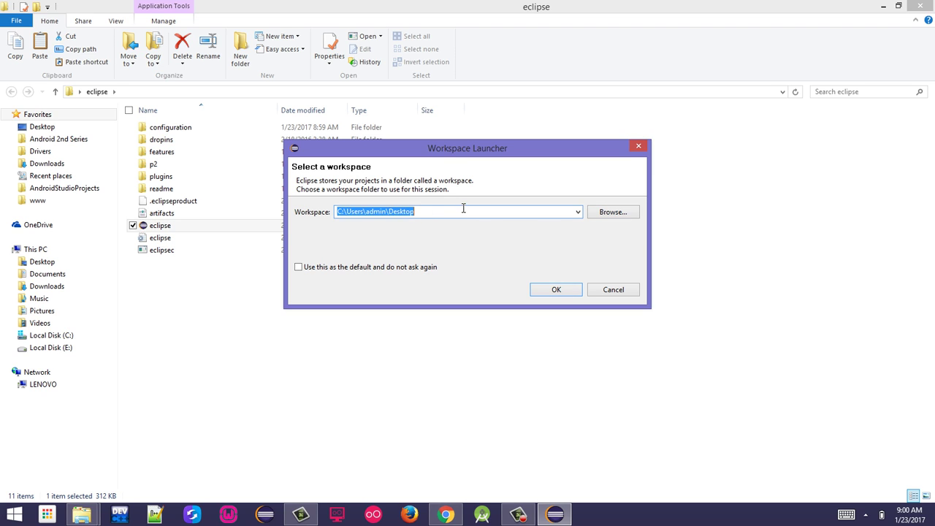
pyautogui.click(456, 211)
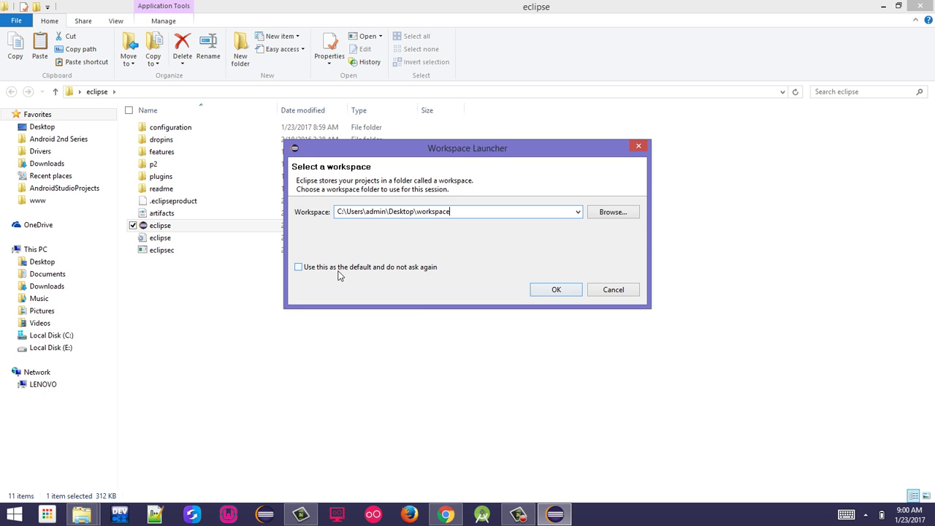
pyautogui.click(360, 266)
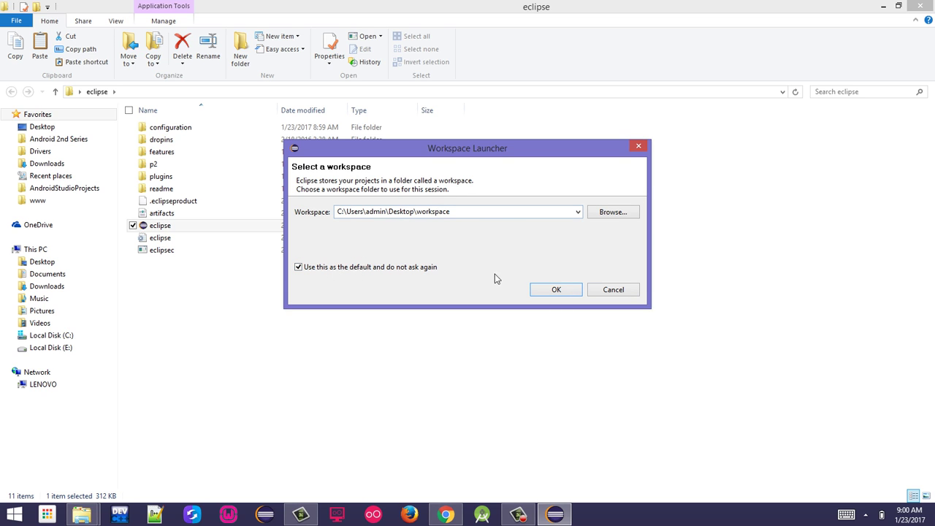
pyautogui.click(557, 290)
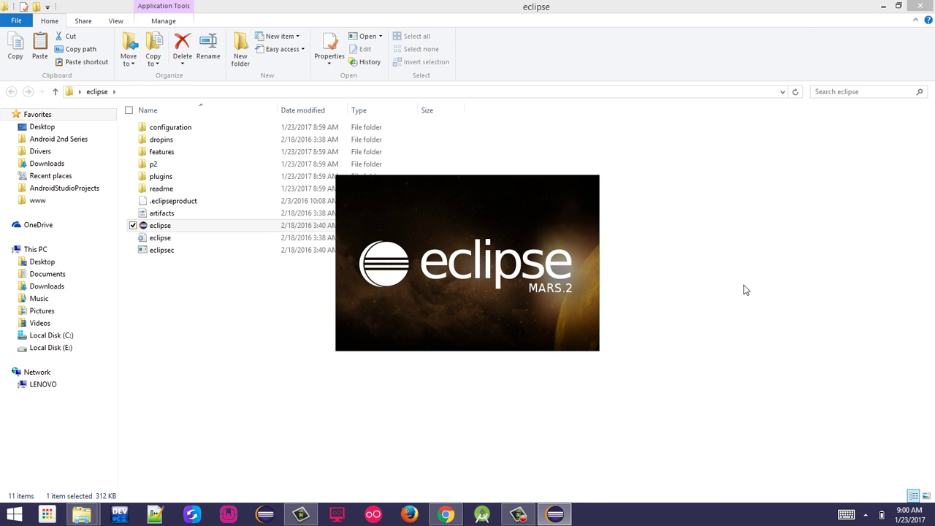
# Minimize the File Explorer window, go from the Eclipse Welcome page to the workbench, and maximize the Eclipse window.
pyautogui.click(883, 7)
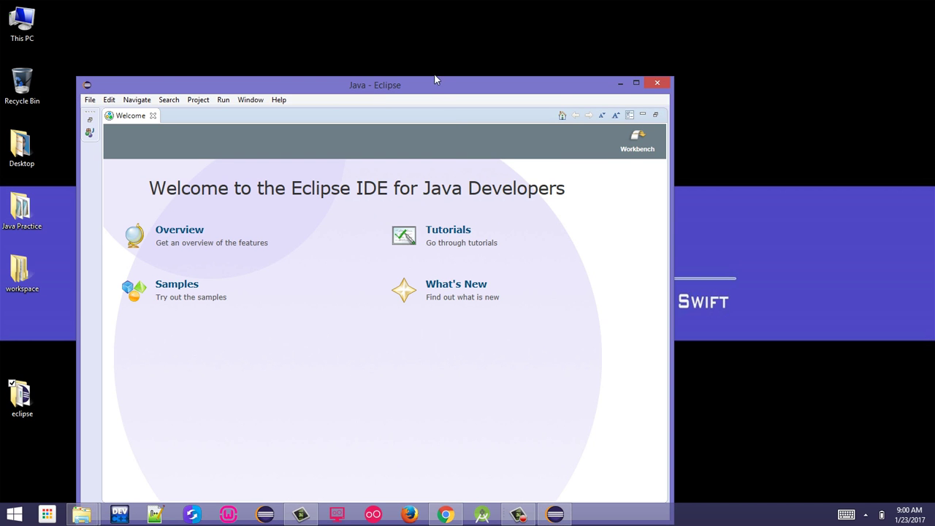
pyautogui.moveTo(434, 79); pyautogui.dragTo(461, 25)
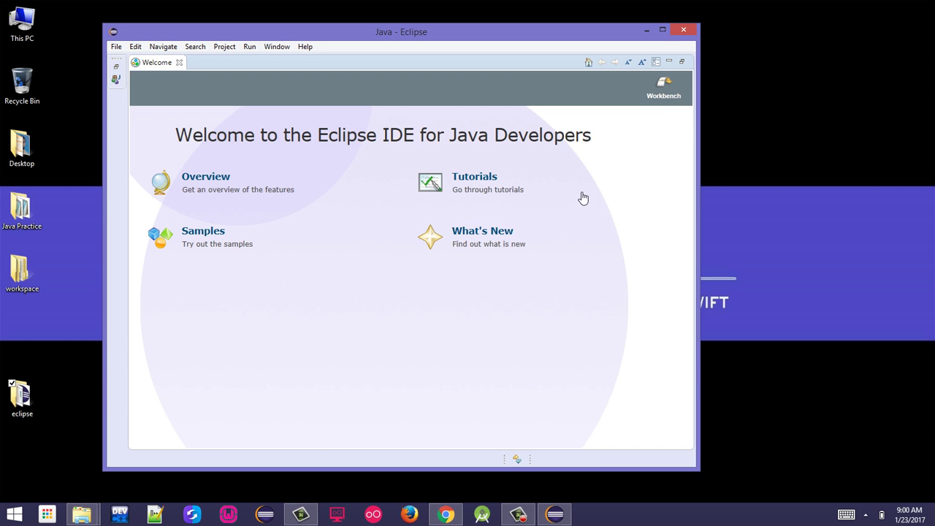
pyautogui.click(663, 100)
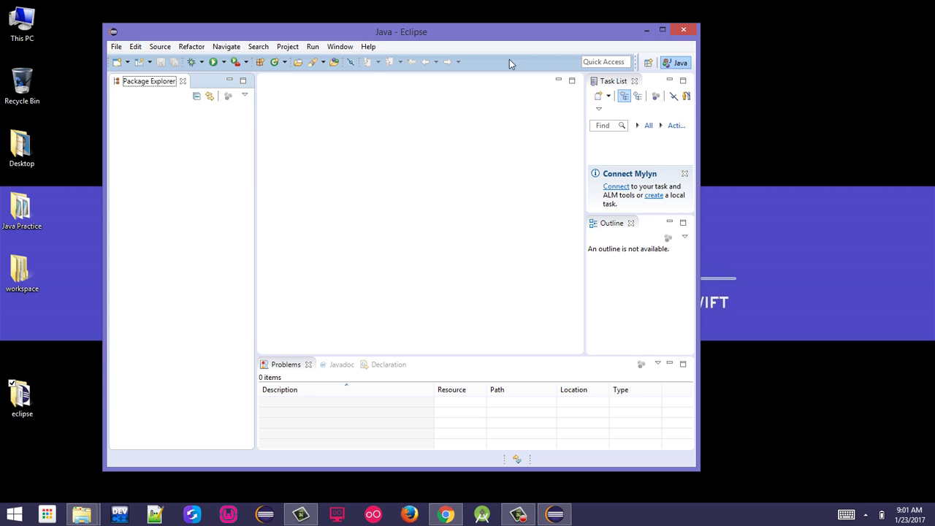
pyautogui.click(663, 31)
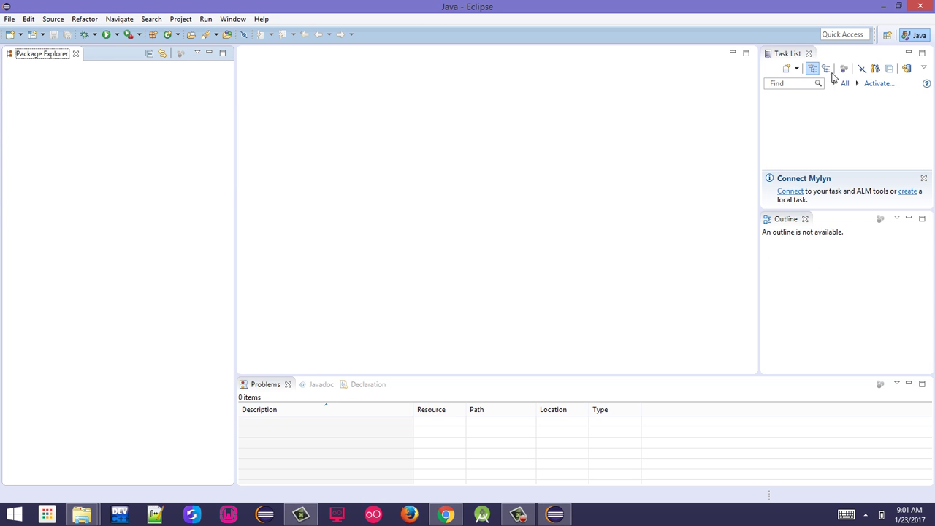
# Minimize the Task List, Outline and Problems views and narrow the Package Explorer to enlarge the editor area.
pyautogui.click(908, 53)
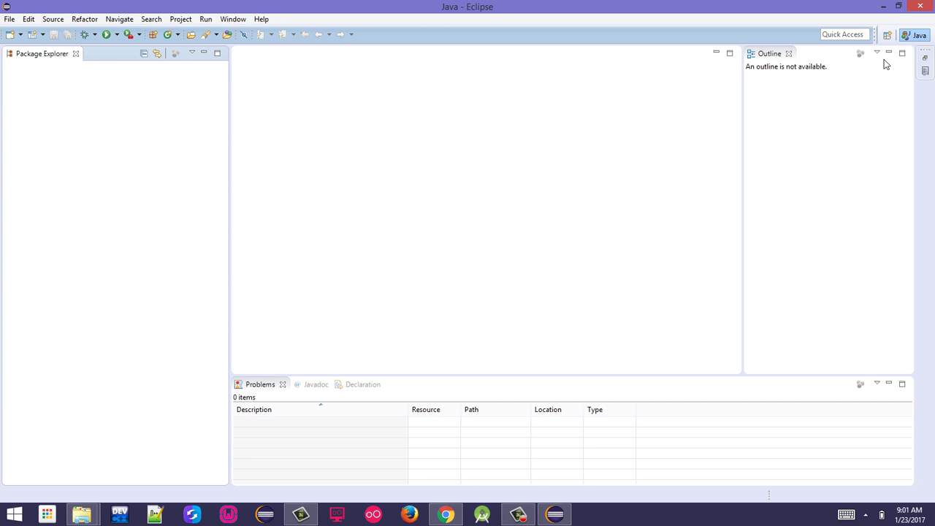
pyautogui.click(889, 52)
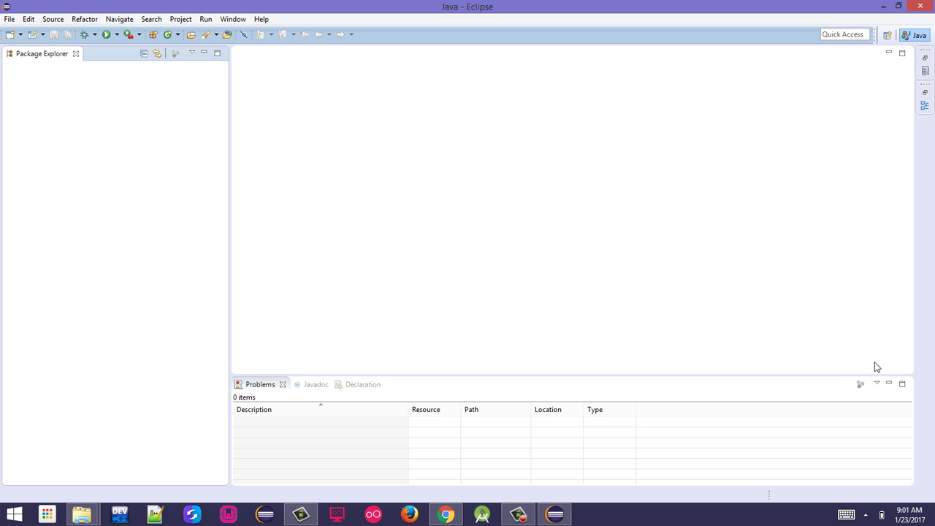
pyautogui.click(888, 384)
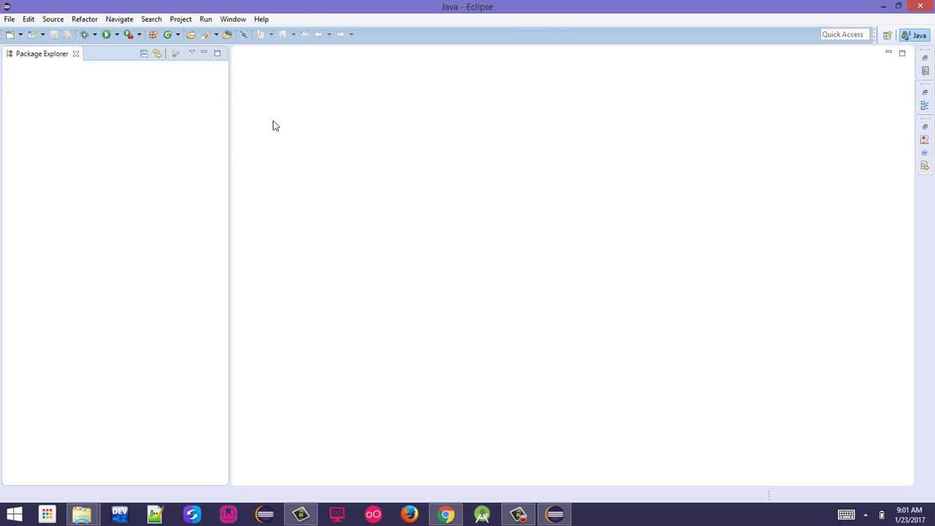
pyautogui.moveTo(230, 135); pyautogui.dragTo(141, 131)
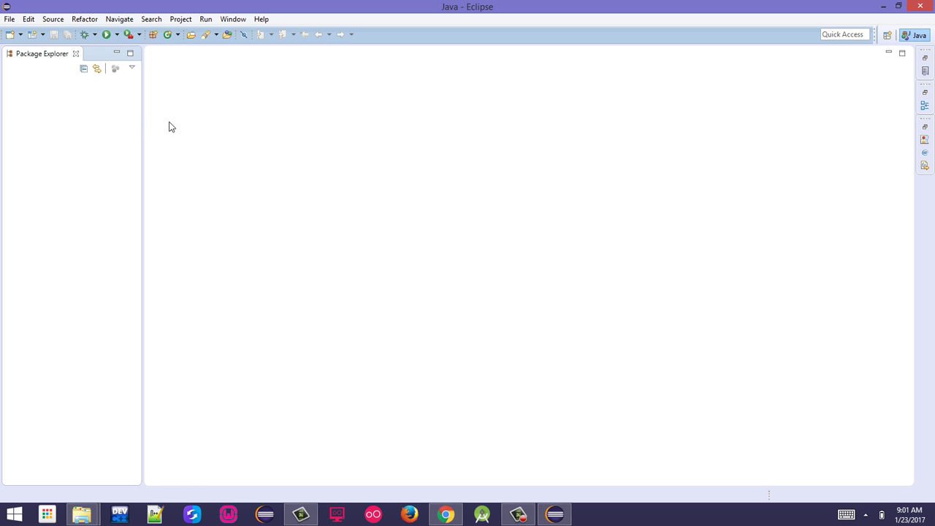
# Create a Java project named FirstProject in the default workspace location, keeping the JavaSE-1.8 execution environment.
pyautogui.click(8, 19)
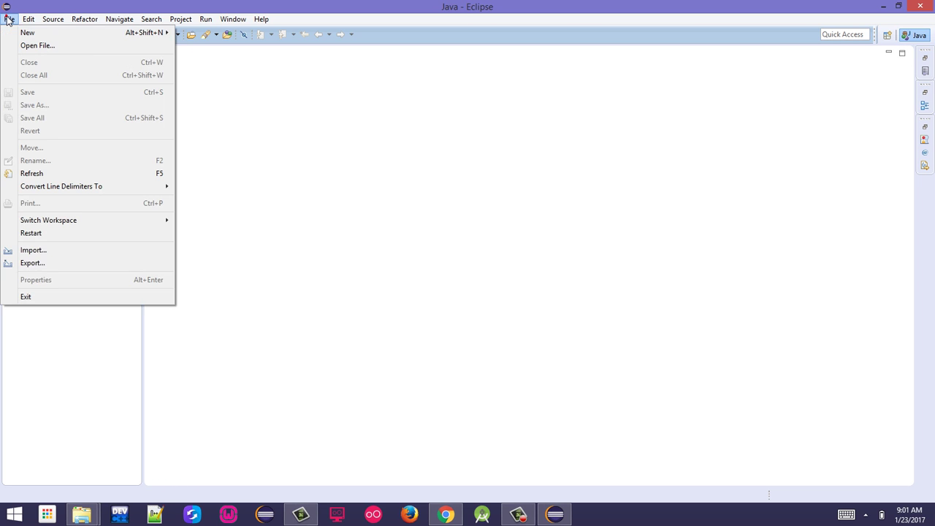
pyautogui.moveTo(29, 21)
pyautogui.moveTo(49, 33)
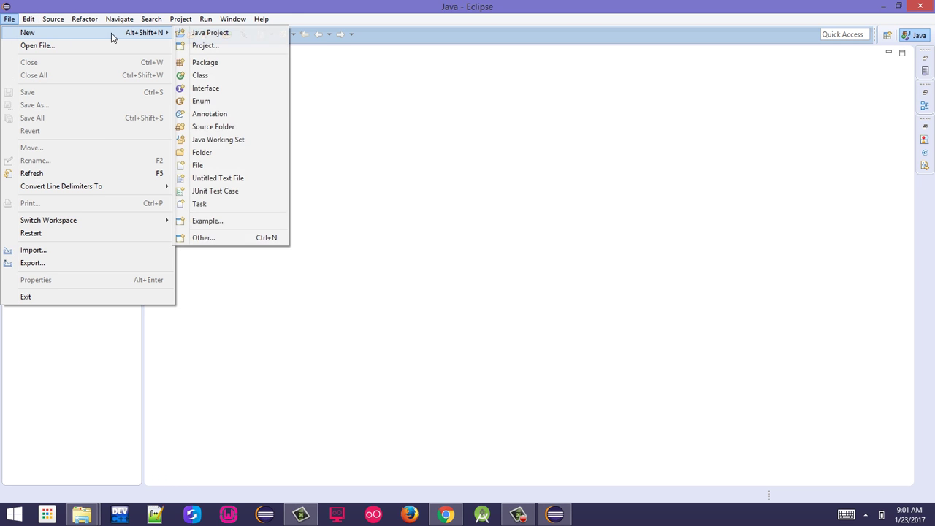
pyautogui.click(232, 34)
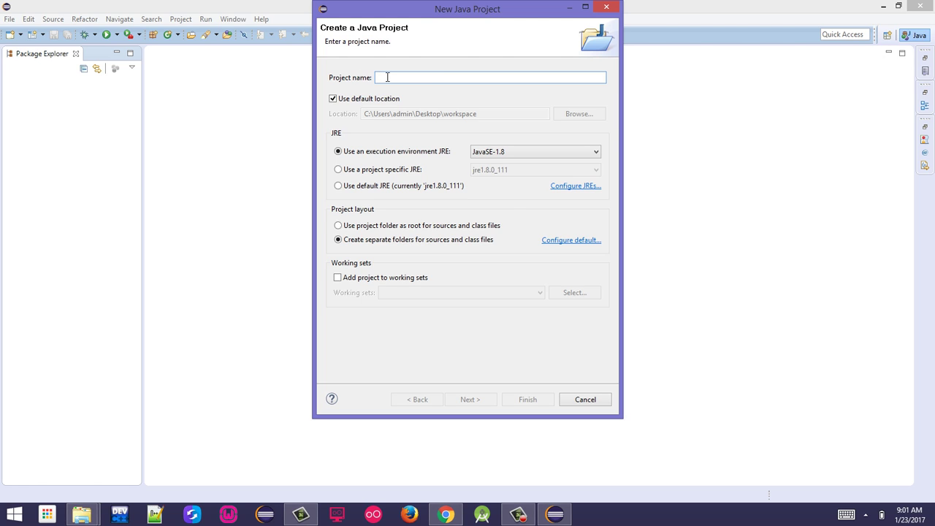
pyautogui.write('First')
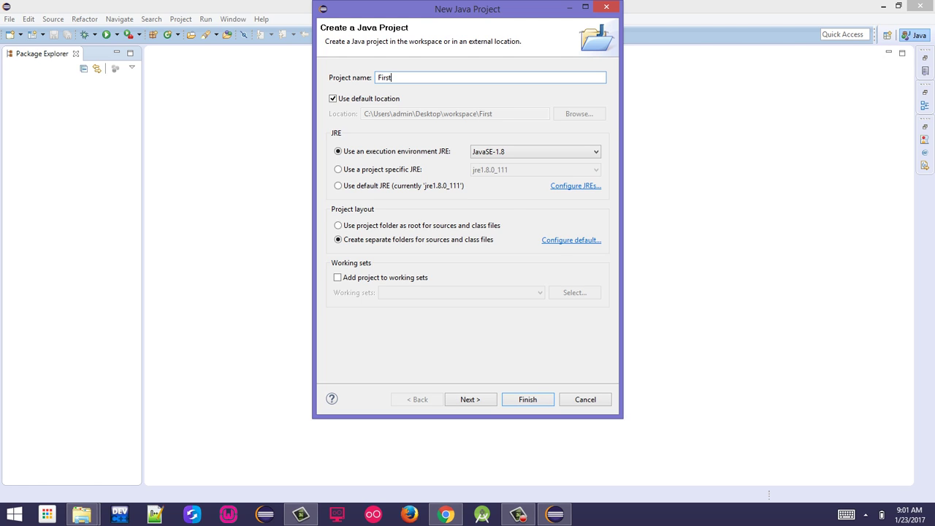
pyautogui.write('Project')
pyautogui.click(513, 401)
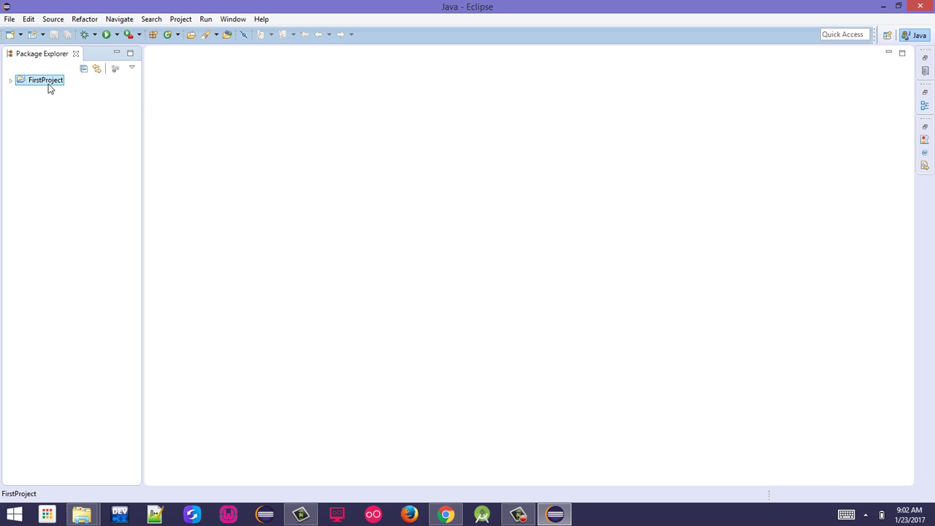
# Expand FirstProject and create a package named first_package in its src folder.
pyautogui.click(11, 80)
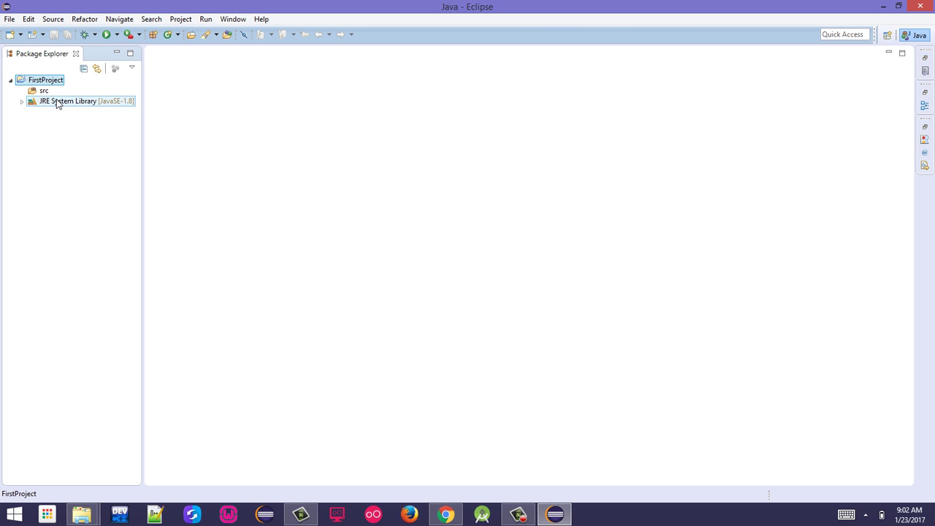
pyautogui.rightClick(44, 92)
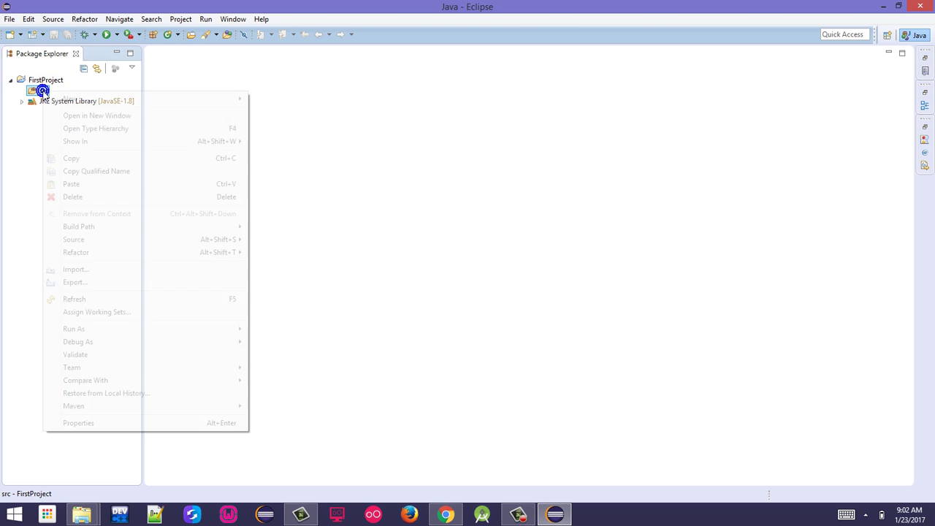
pyautogui.moveTo(202, 104)
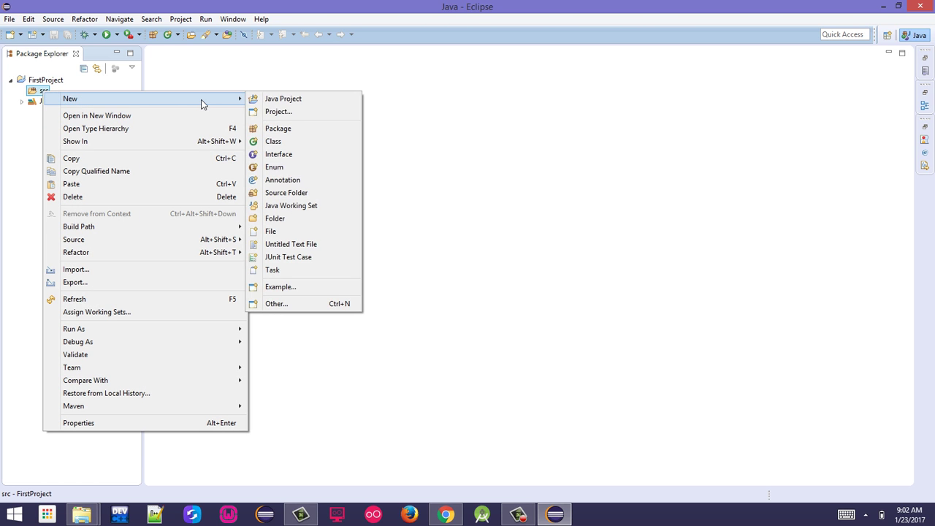
pyautogui.click(283, 130)
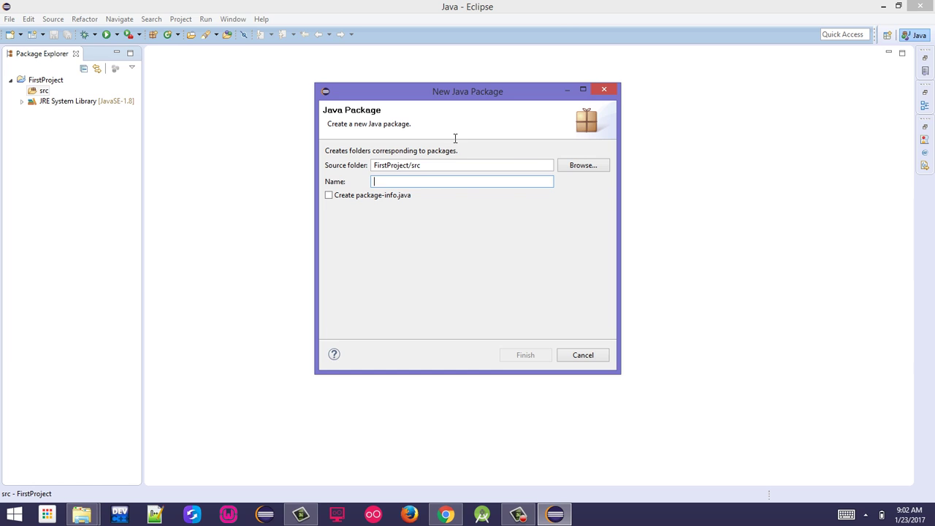
pyautogui.write('fir')
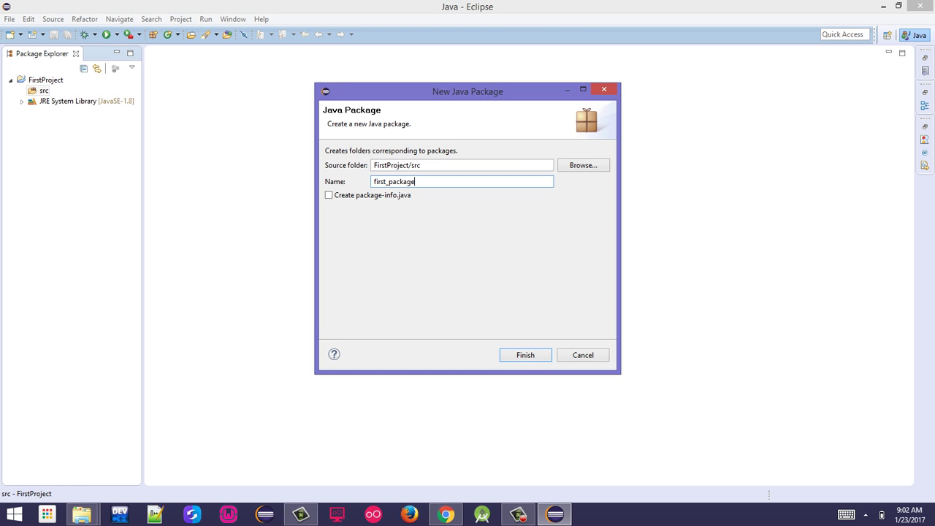
pyautogui.write('st_package')
pyautogui.click(511, 353)
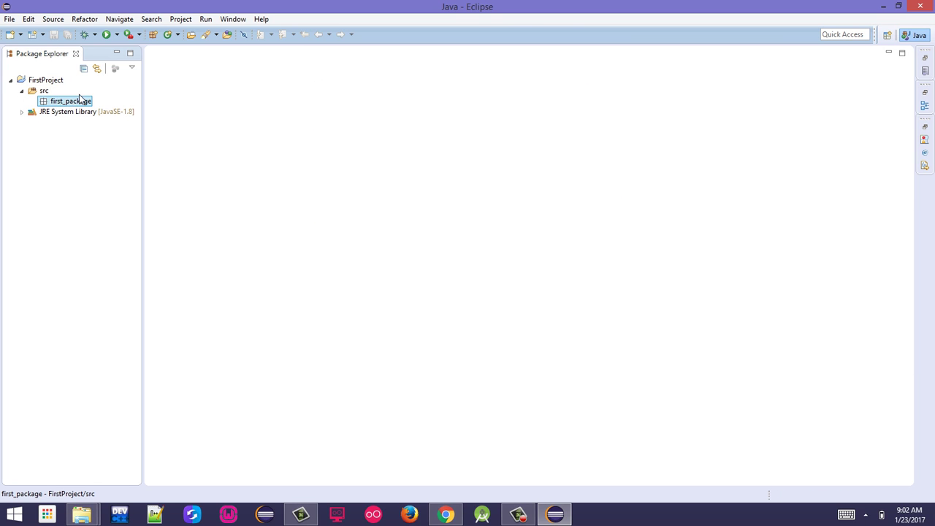
# Inspect the FirstProject src folder inside the desktop workspace folder in File Explorer, and return to Eclipse.
pyautogui.click(880, 7)
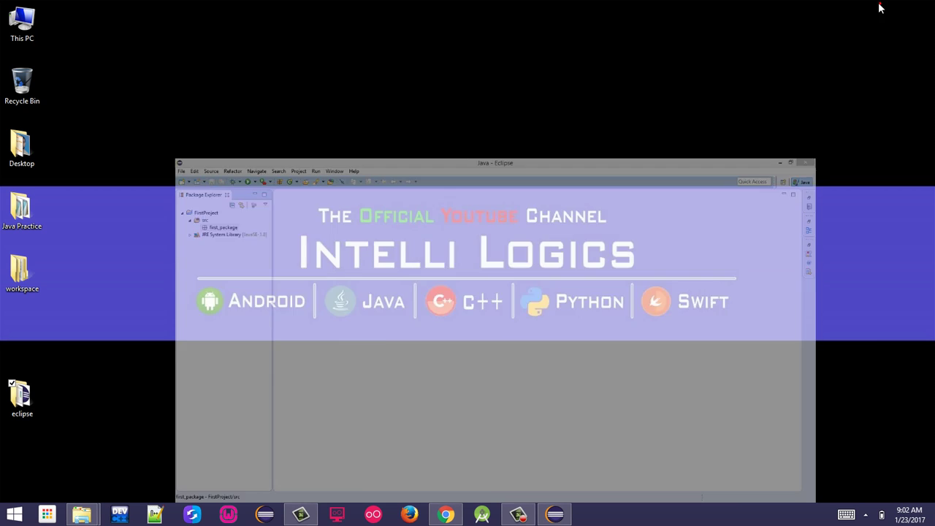
pyautogui.doubleClick(22, 271)
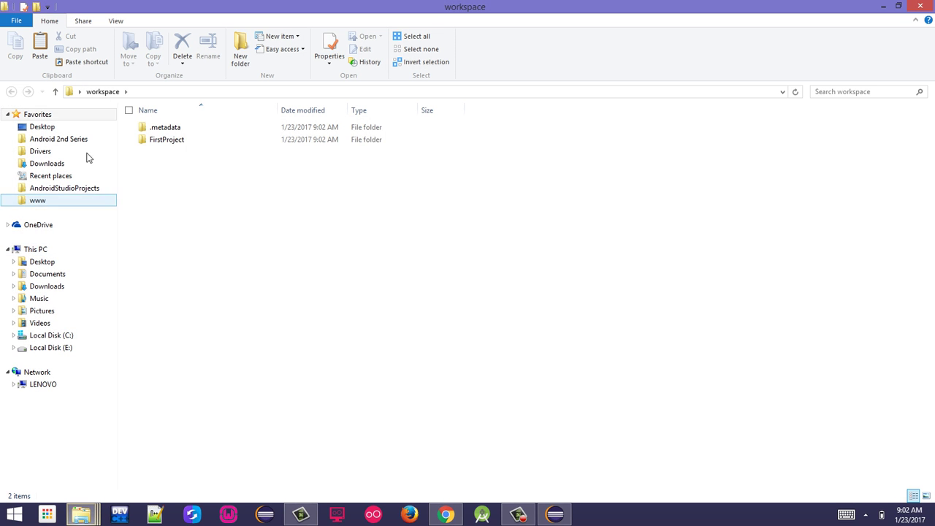
pyautogui.doubleClick(168, 143)
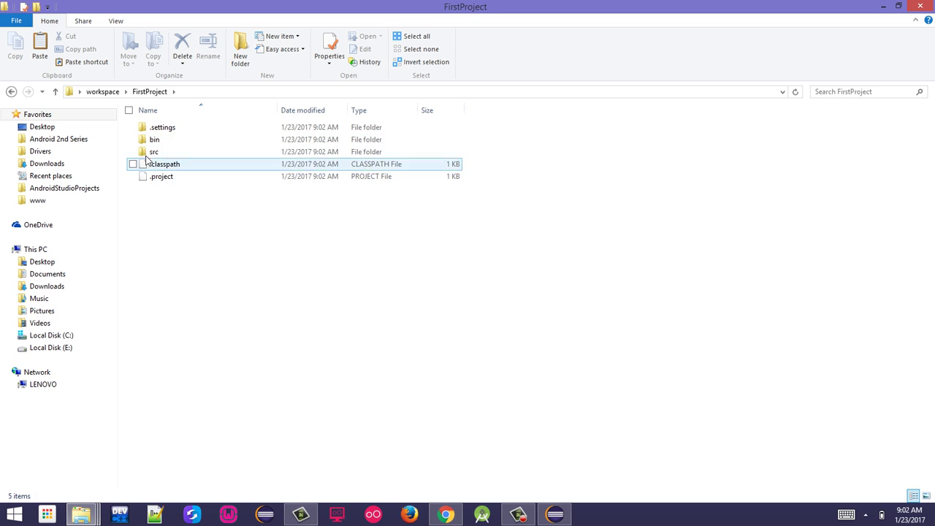
pyautogui.doubleClick(153, 156)
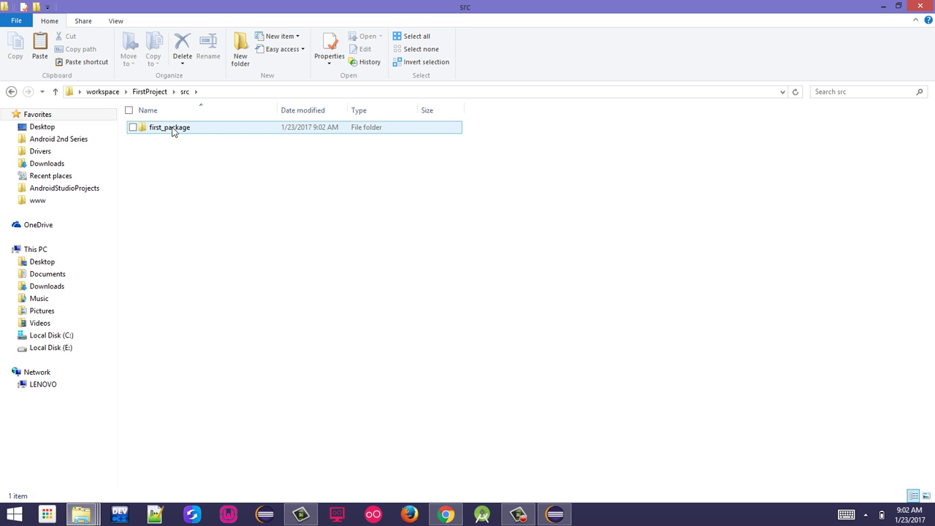
pyautogui.click(884, 9)
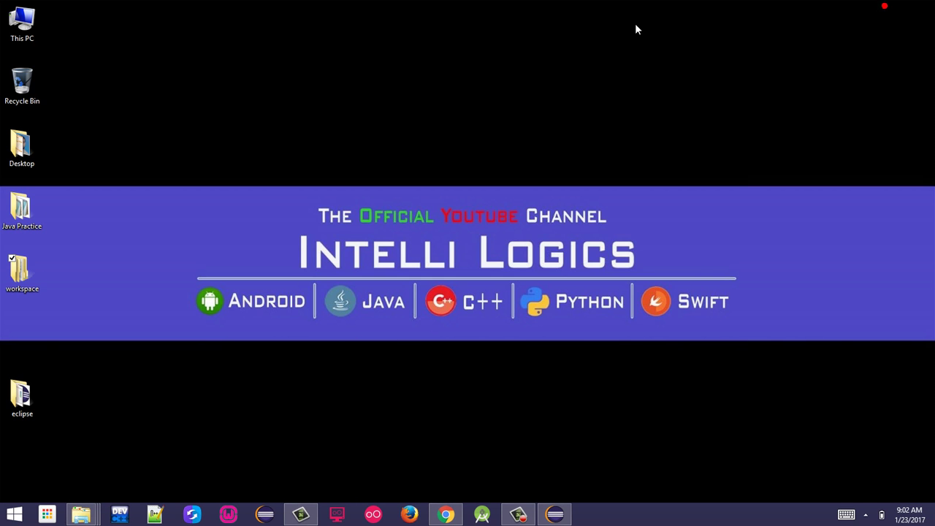
pyautogui.click(555, 514)
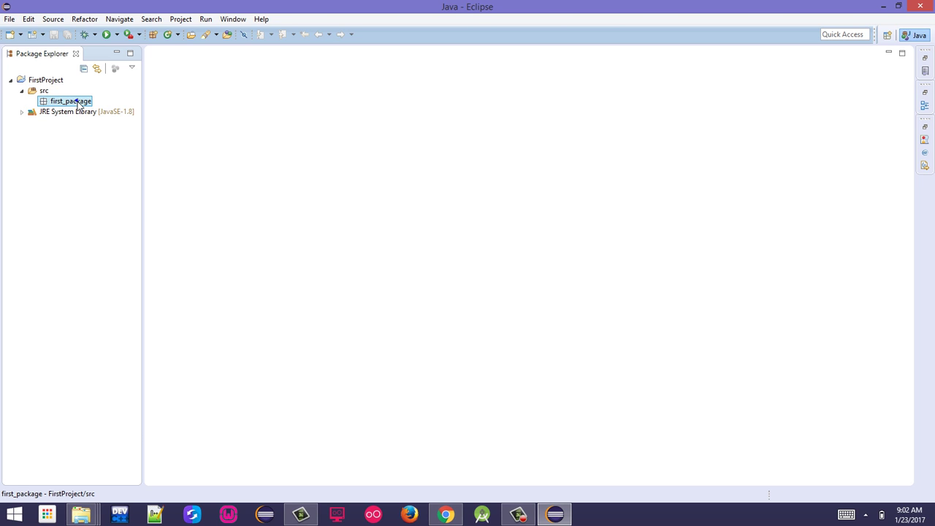
# Create a public class named First in first_package with a public static void main method stub.
pyautogui.rightClick(77, 104)
pyautogui.moveTo(263, 111)
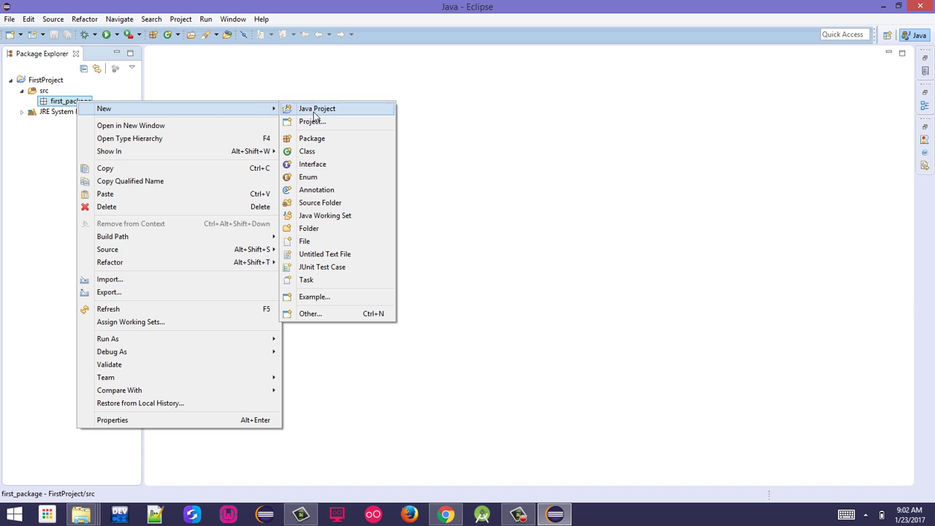
pyautogui.click(316, 151)
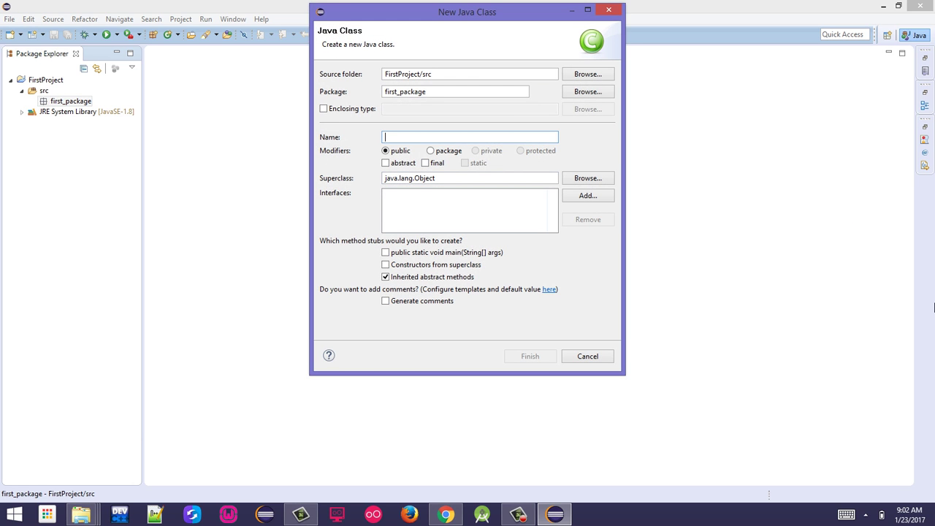
pyautogui.write('First')
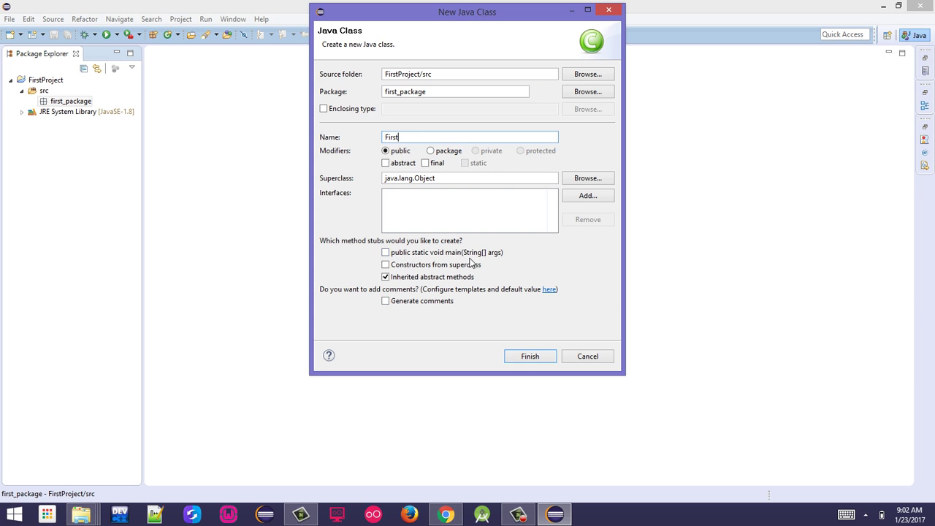
pyautogui.click(386, 253)
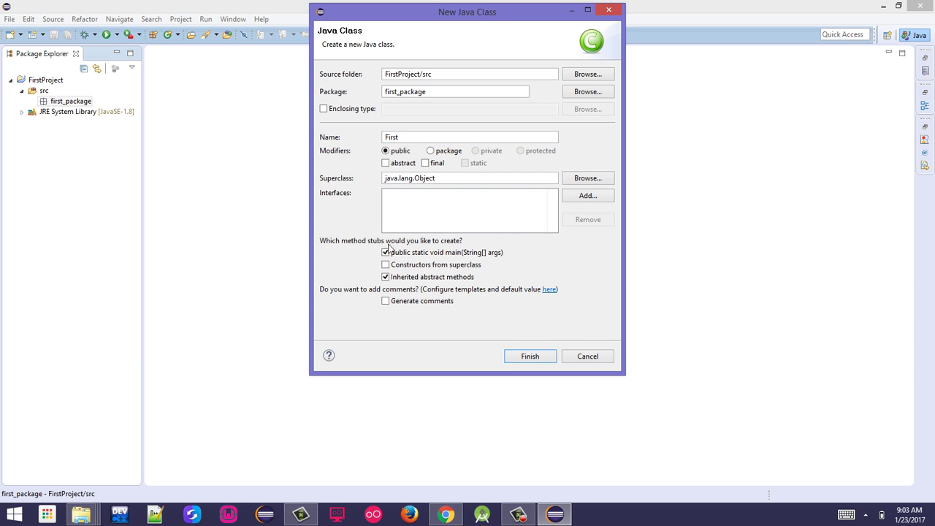
pyautogui.click(542, 358)
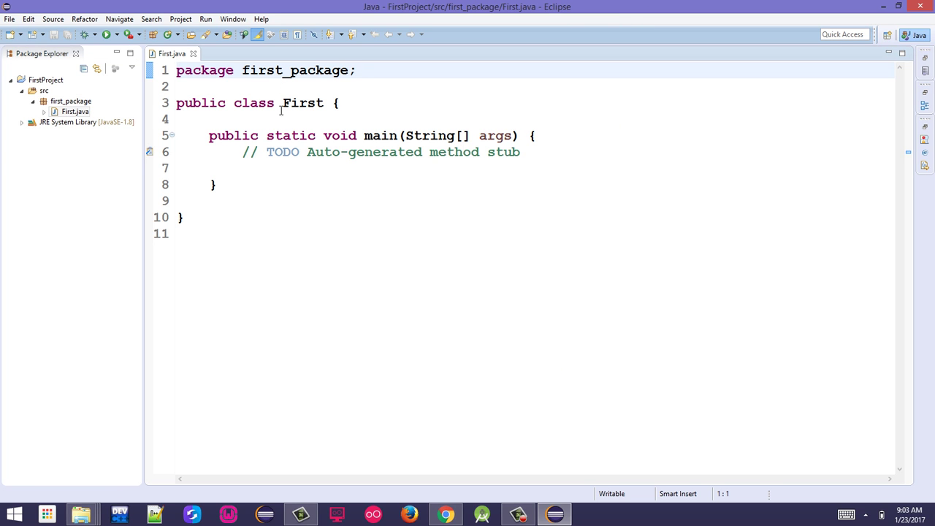
# Review the package, class and main declarations in First.java, and replace the auto-generated TODO comment in main with an empty line.
pyautogui.moveTo(358, 69); pyautogui.dragTo(170, 63)
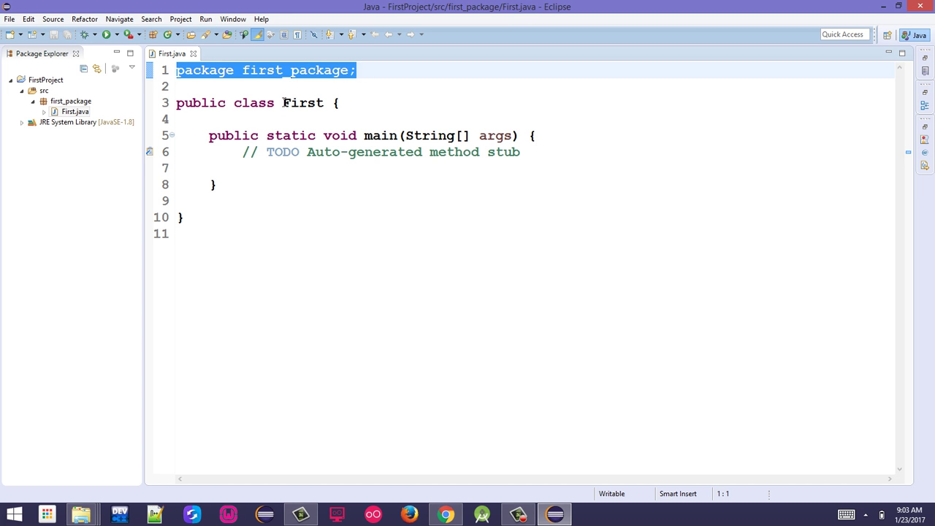
pyautogui.moveTo(281, 102); pyautogui.dragTo(324, 102)
pyautogui.click(324, 102)
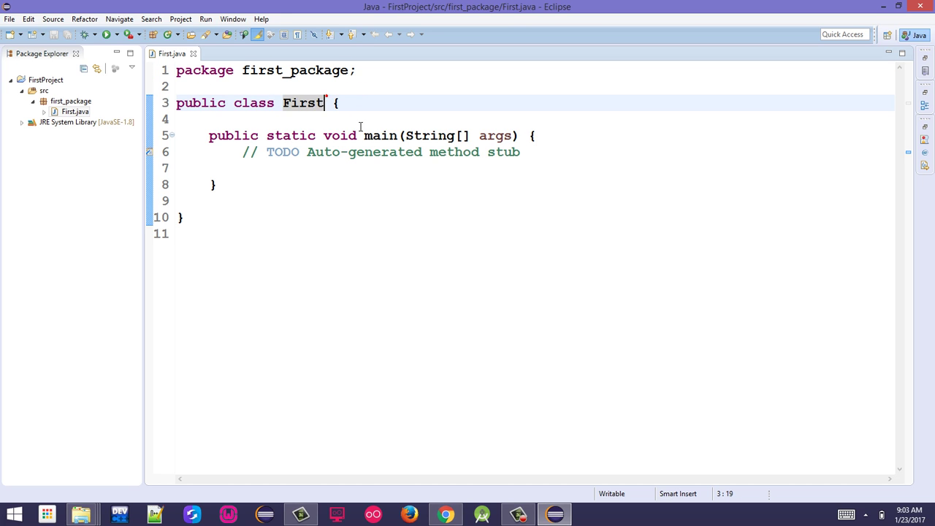
pyautogui.moveTo(364, 135); pyautogui.dragTo(398, 136)
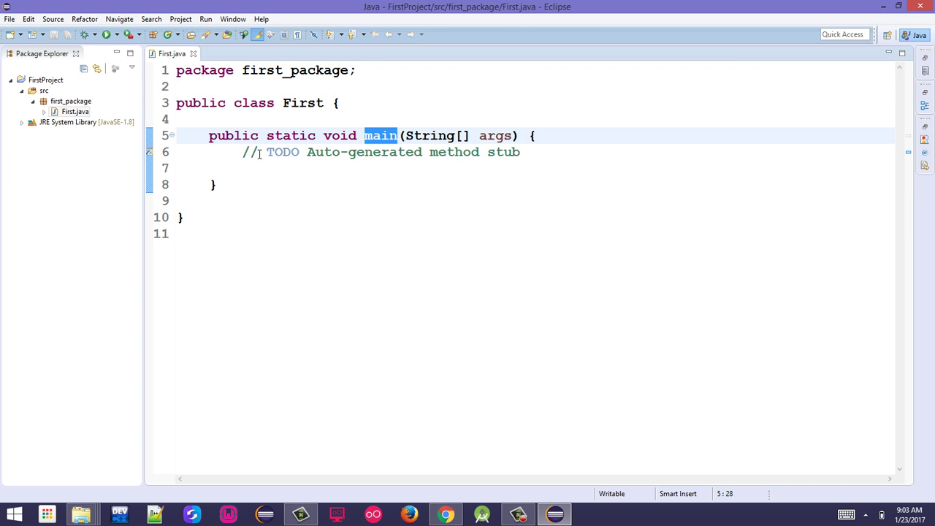
pyautogui.moveTo(244, 151); pyautogui.dragTo(483, 169)
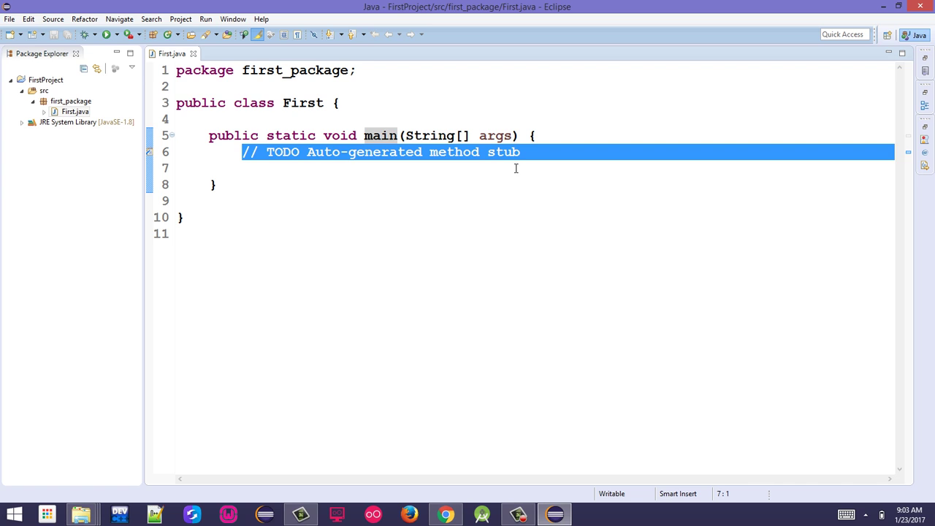
pyautogui.press('BackSpace')
pyautogui.press('Return')
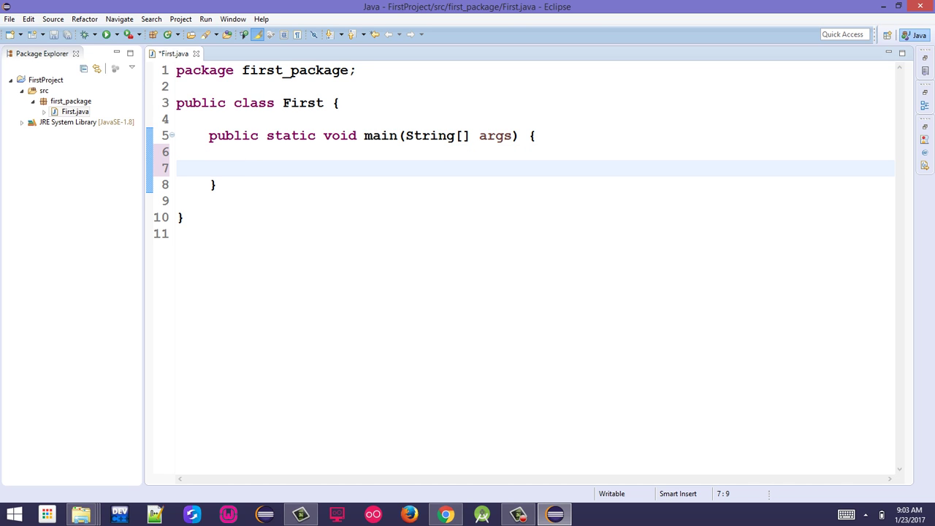
pyautogui.write('System.out.')
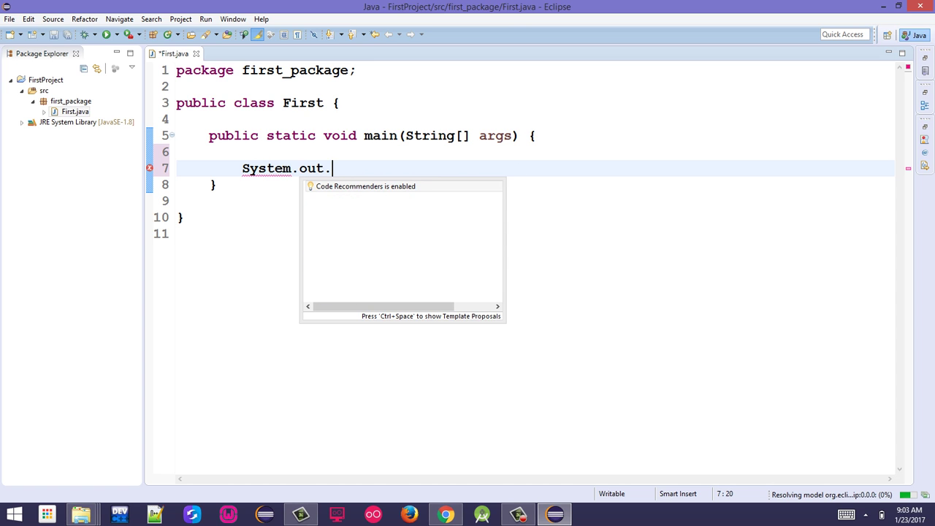
pyautogui.write('println(')
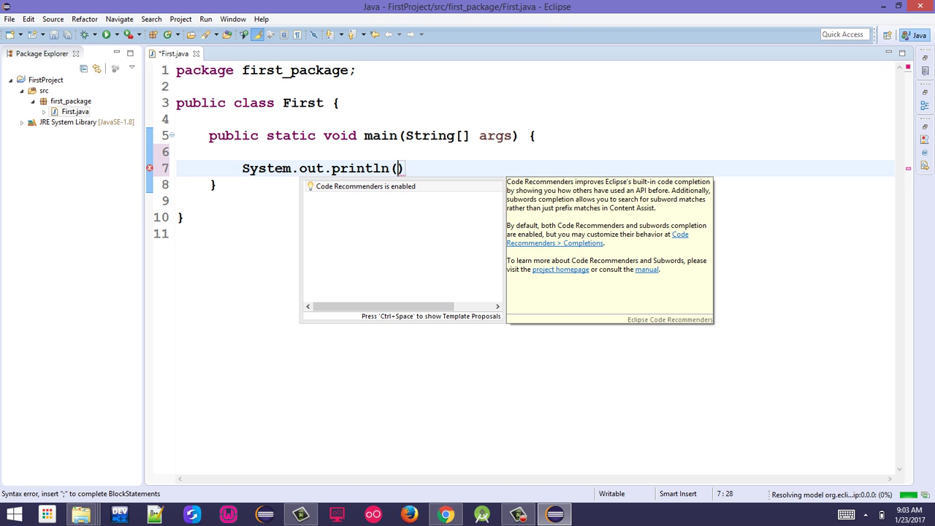
pyautogui.press('Delete')
pyautogui.press('Delete')
pyautogui.press('Delete')
pyautogui.press('Delete')
pyautogui.press('Delete')
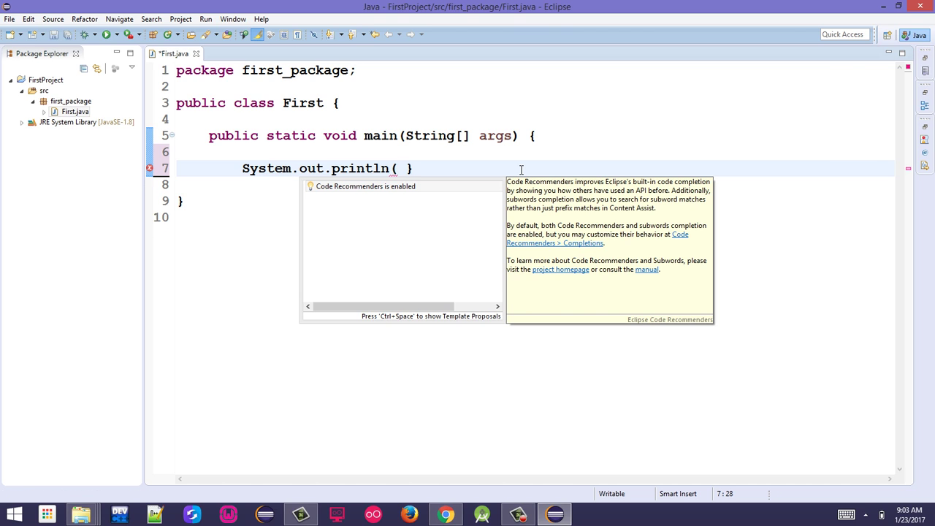
pyautogui.hotkey('shift', 'Home')
pyautogui.press('BackSpace')
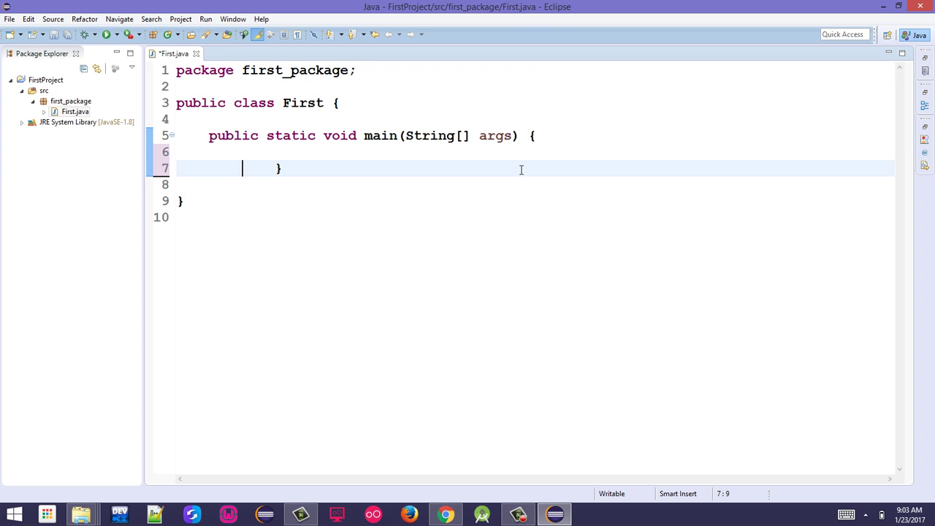
pyautogui.press('Return')
pyautogui.press('Up')
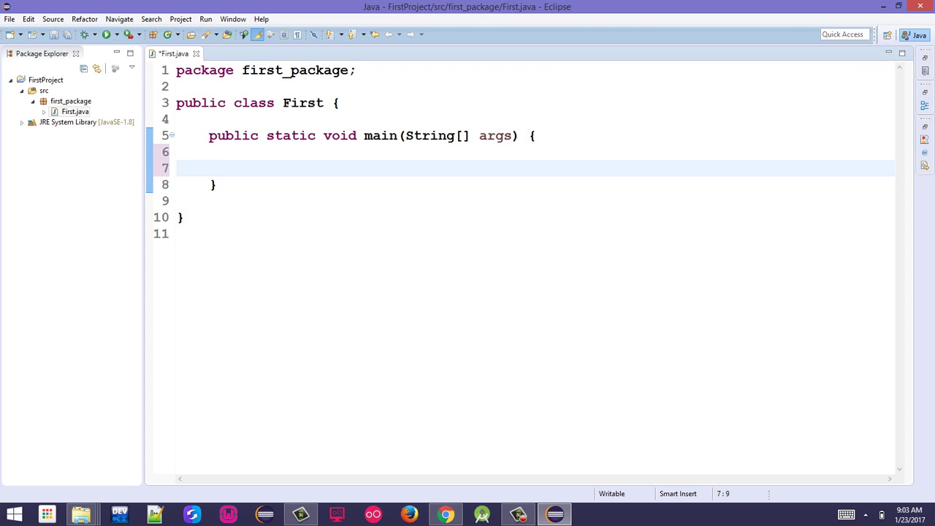
# Add a System.out.println statement printing "Hello World" inside the main method using content assist, and save First.java.
pyautogui.write('sysout')
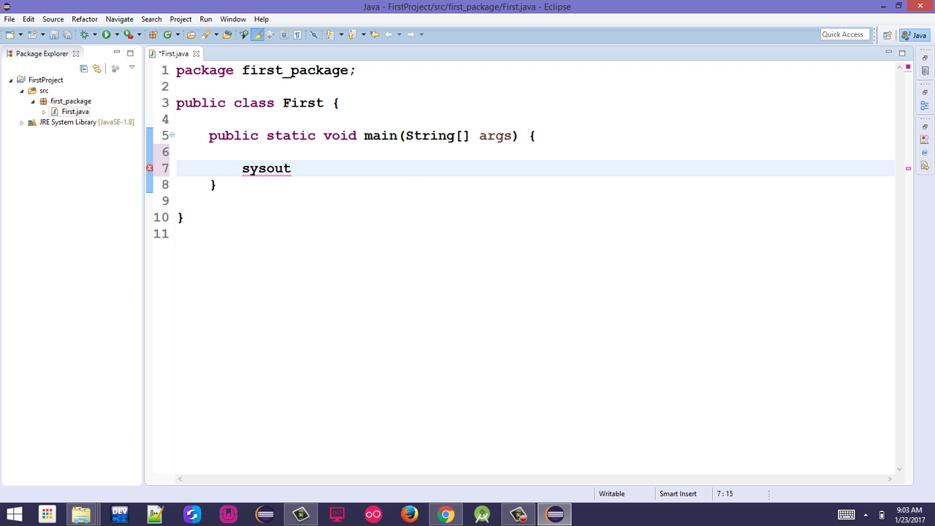
pyautogui.hotkey('ctrl', 'space')
pyautogui.press('Return')
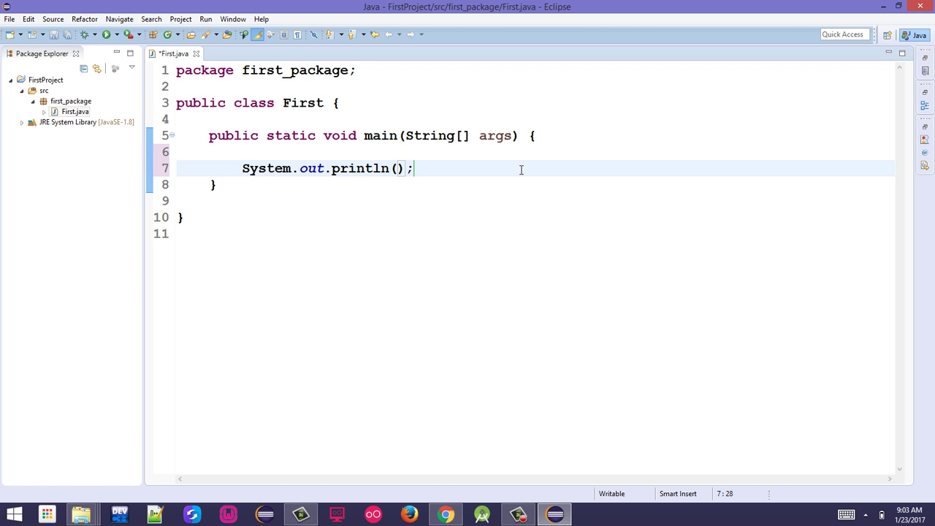
pyautogui.write('"Hellow')
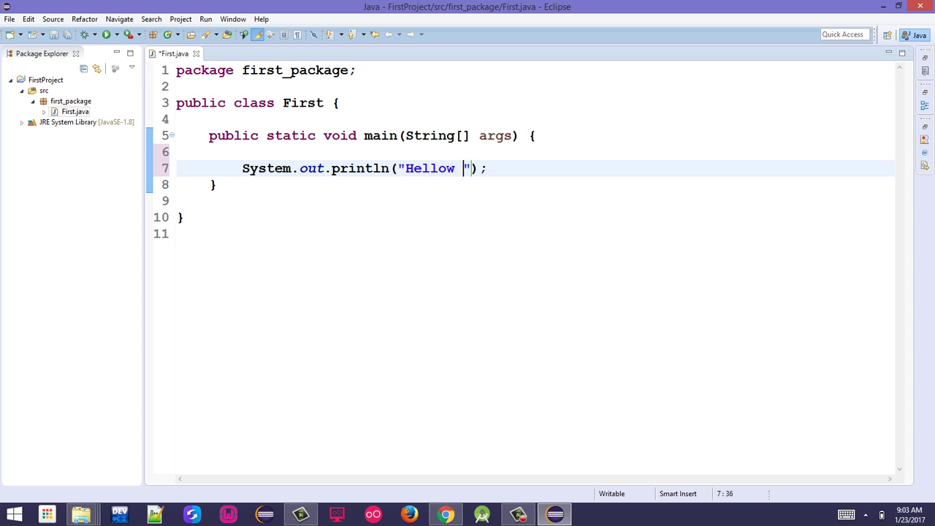
pyautogui.press('BackSpace')
pyautogui.press('BackSpace')
pyautogui.write('World')
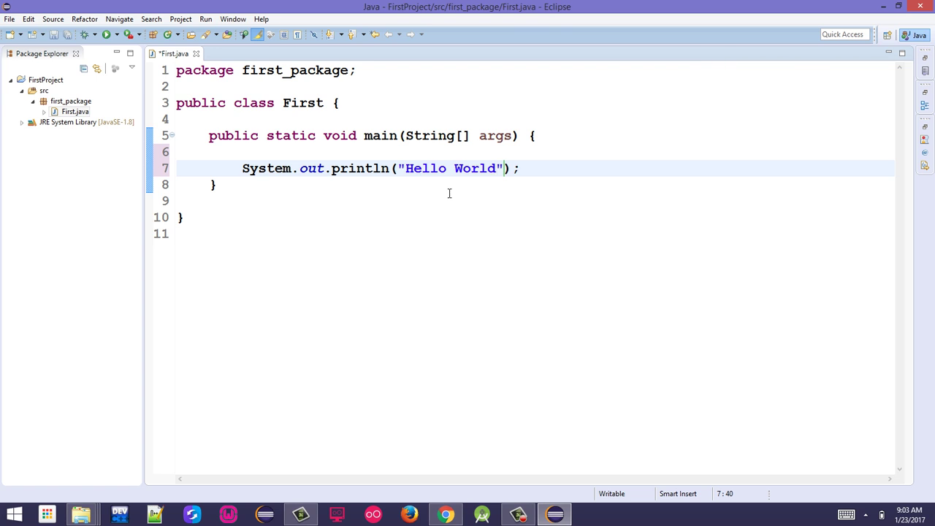
pyautogui.click(55, 34)
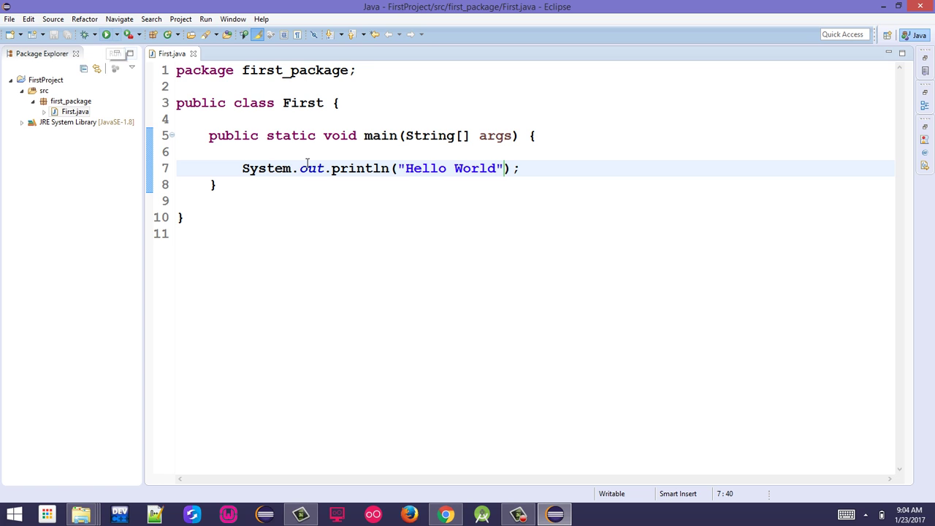
# Run the First class and examine its printed output in the console.
pyautogui.click(106, 35)
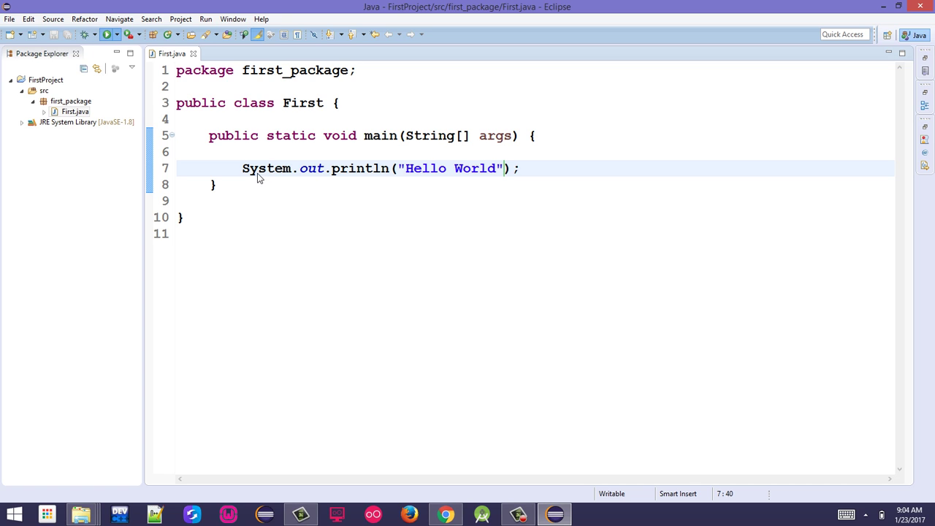
pyautogui.hotkey('ctrl', 'F11')
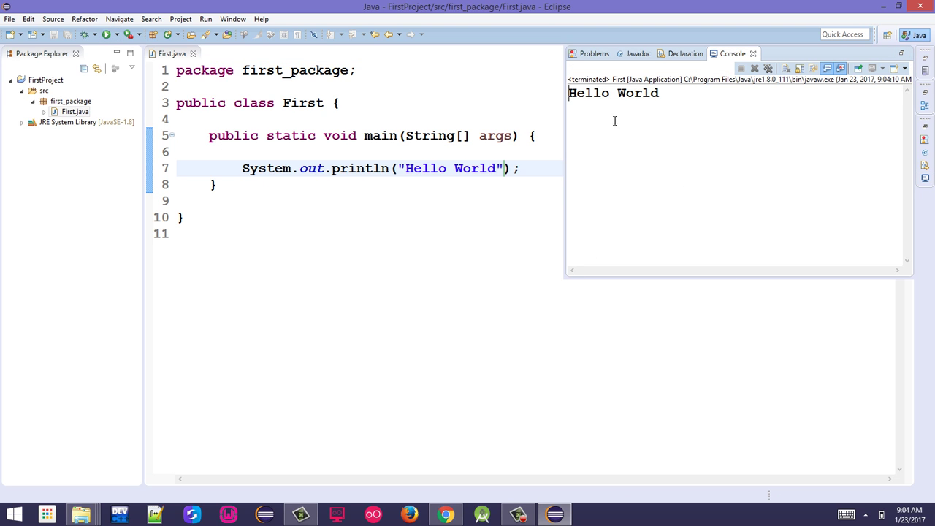
pyautogui.moveTo(664, 93); pyautogui.dragTo(554, 85)
pyautogui.click(615, 111)
# Remove the terminated launch from the console and run the First class again.
pyautogui.click(755, 68)
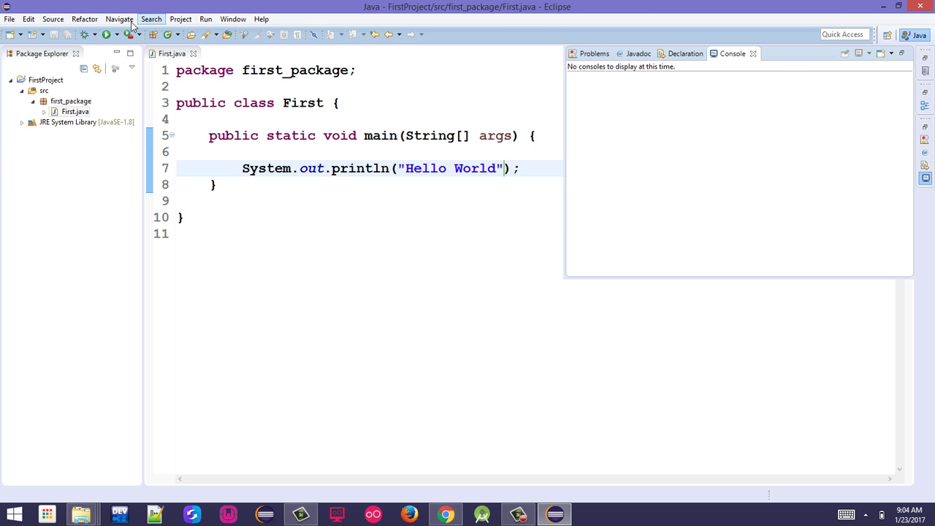
pyautogui.click(206, 20)
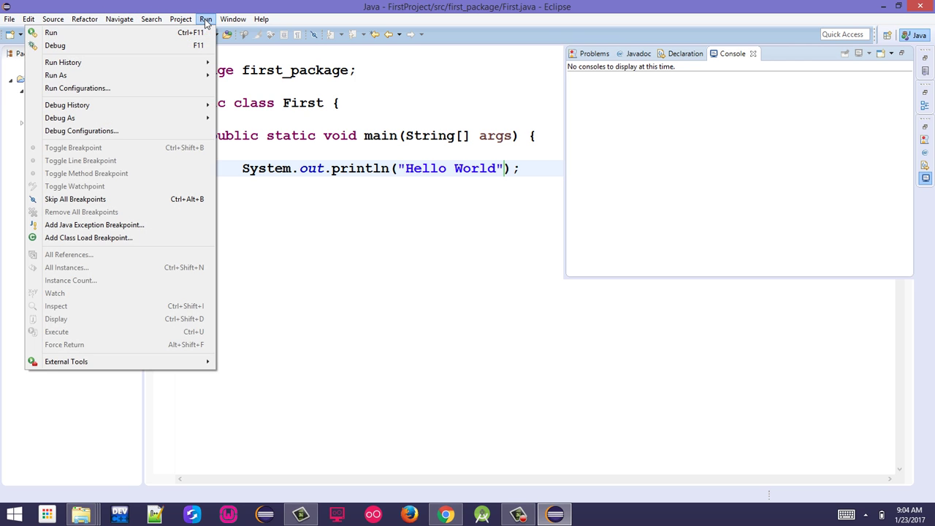
pyautogui.click(167, 35)
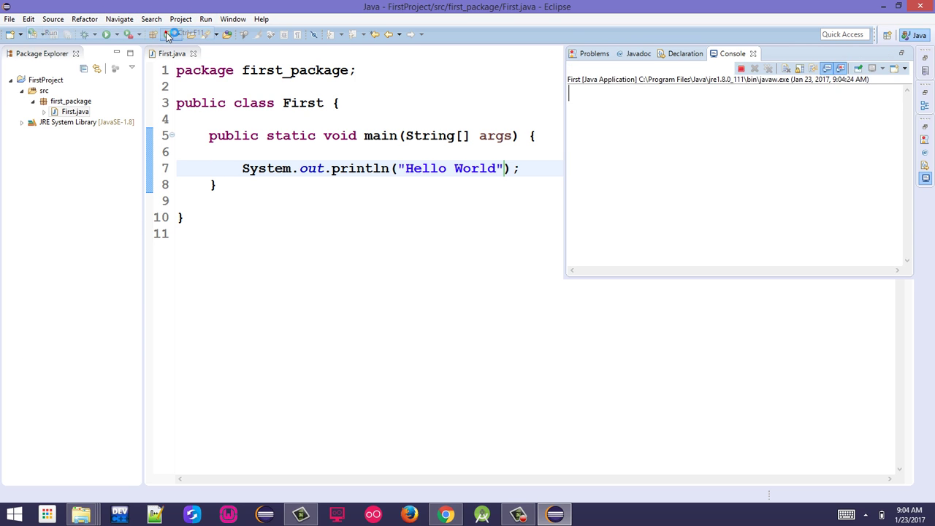